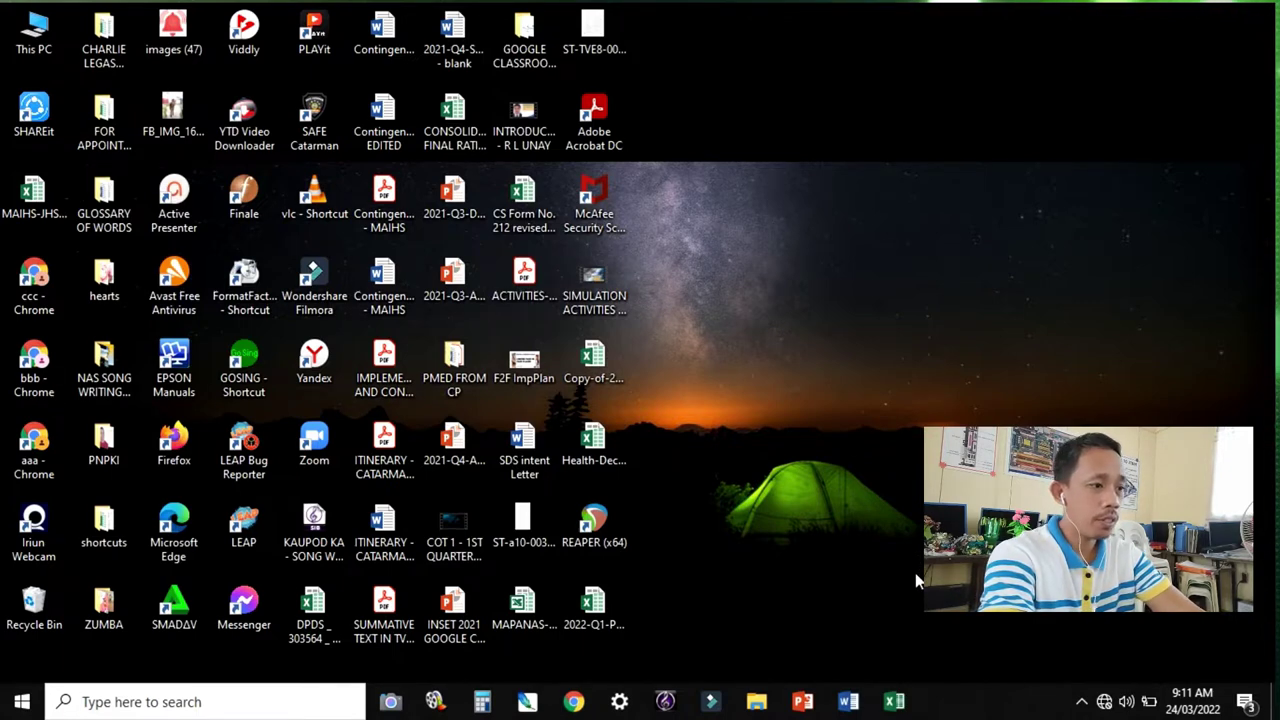
# Launch Excel, dismiss the activation wizard, and start a blank workbook.
pyautogui.click(895, 703)
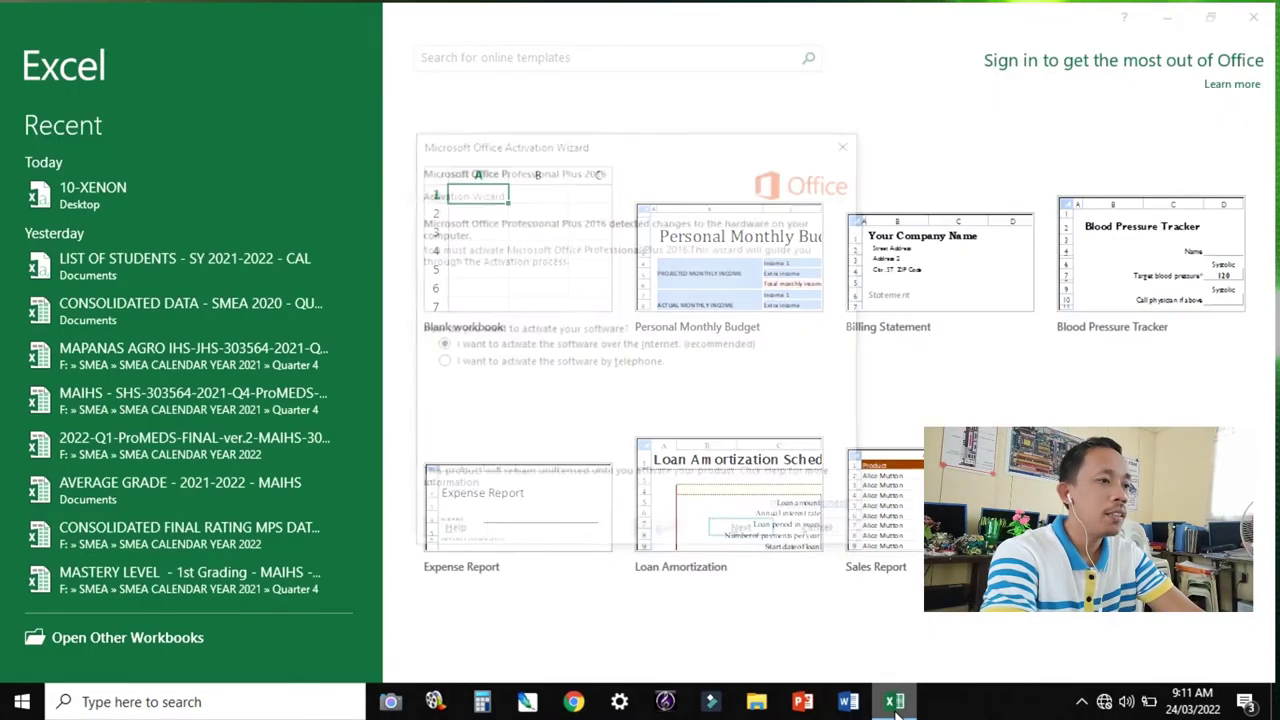
pyautogui.click(832, 537)
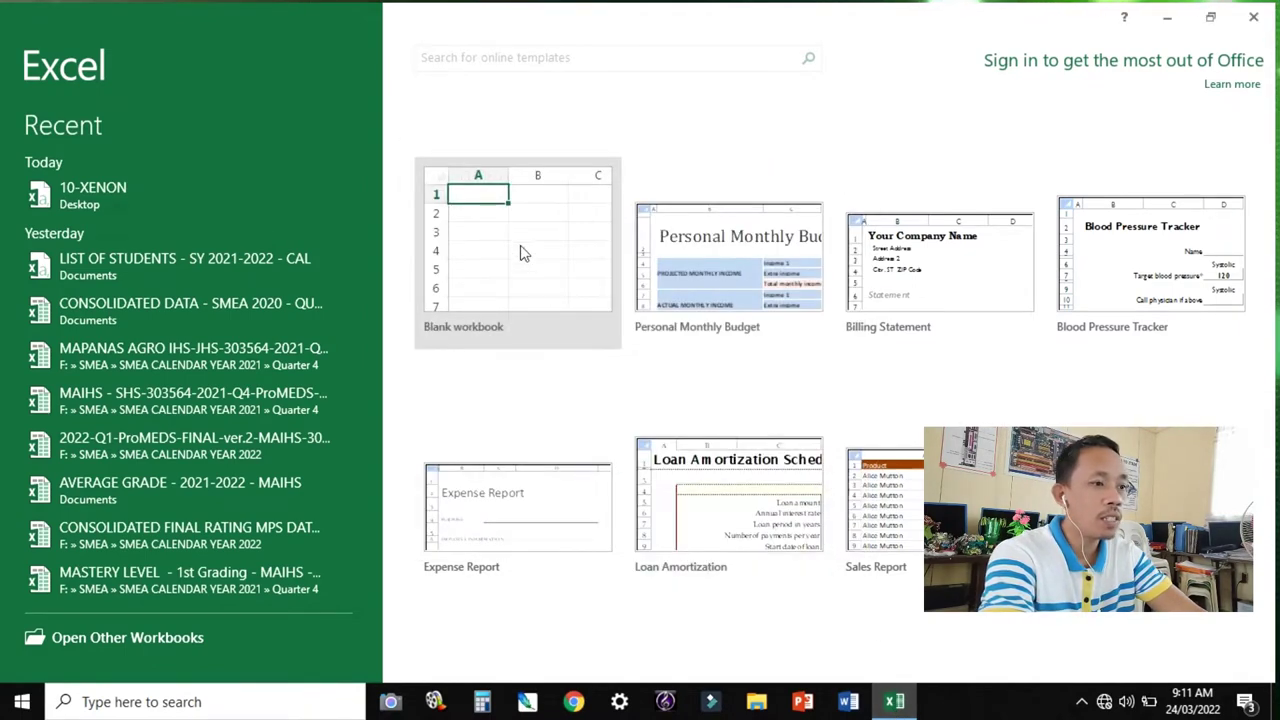
pyautogui.click(524, 230)
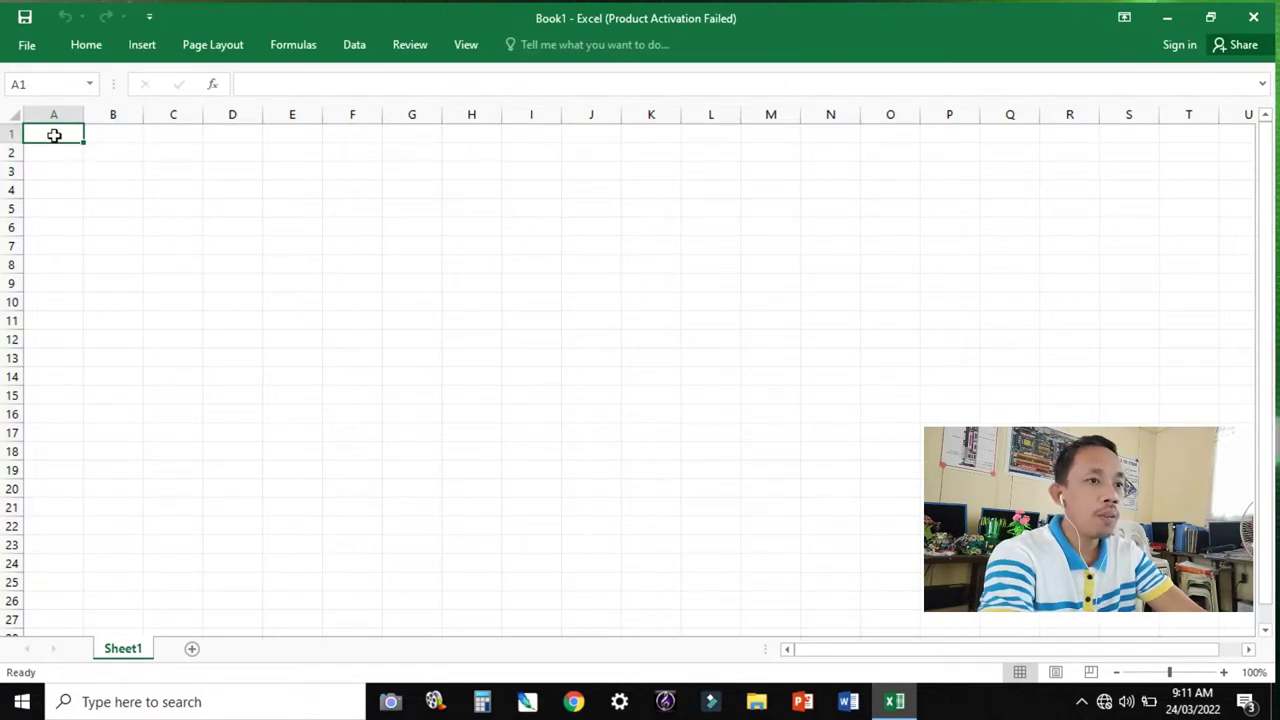
# Enter the headers ROLLNO, NAME, CLASS, EMAILID and PHONENO across A1:E1.
pyautogui.write('ROLLNO')
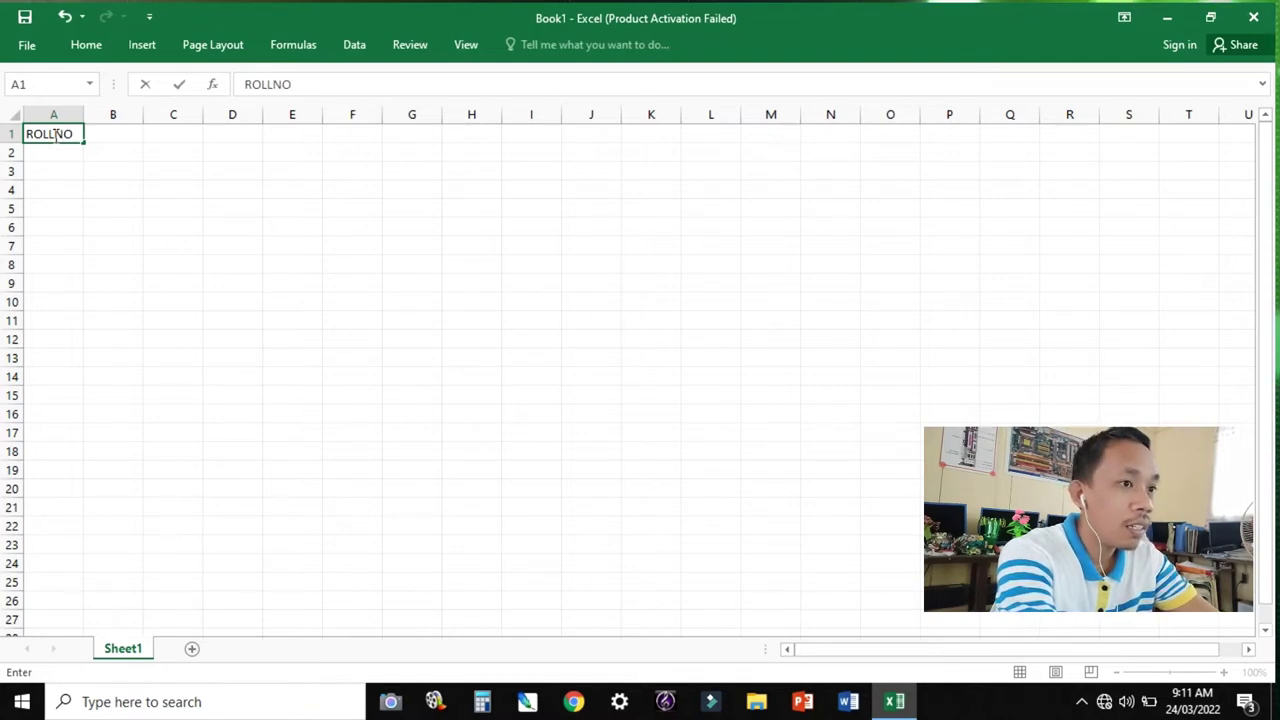
pyautogui.press('Tab')
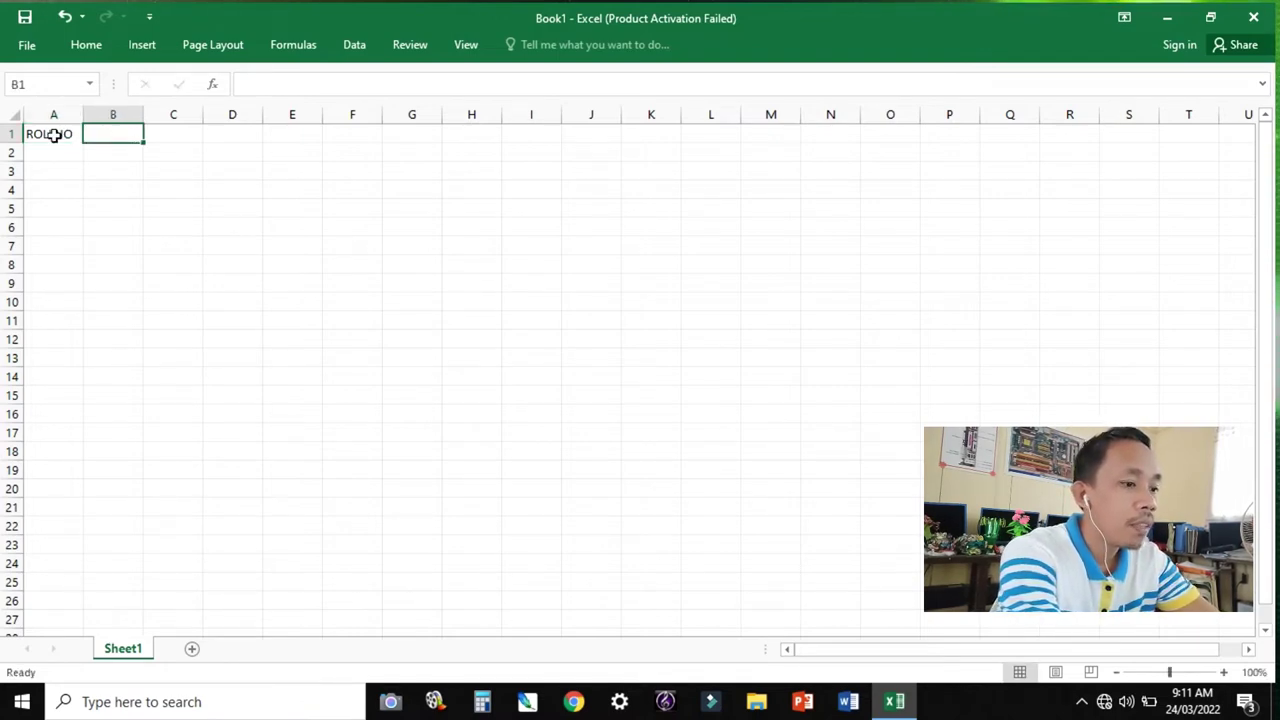
pyautogui.write('NAME')
pyautogui.press('Tab')
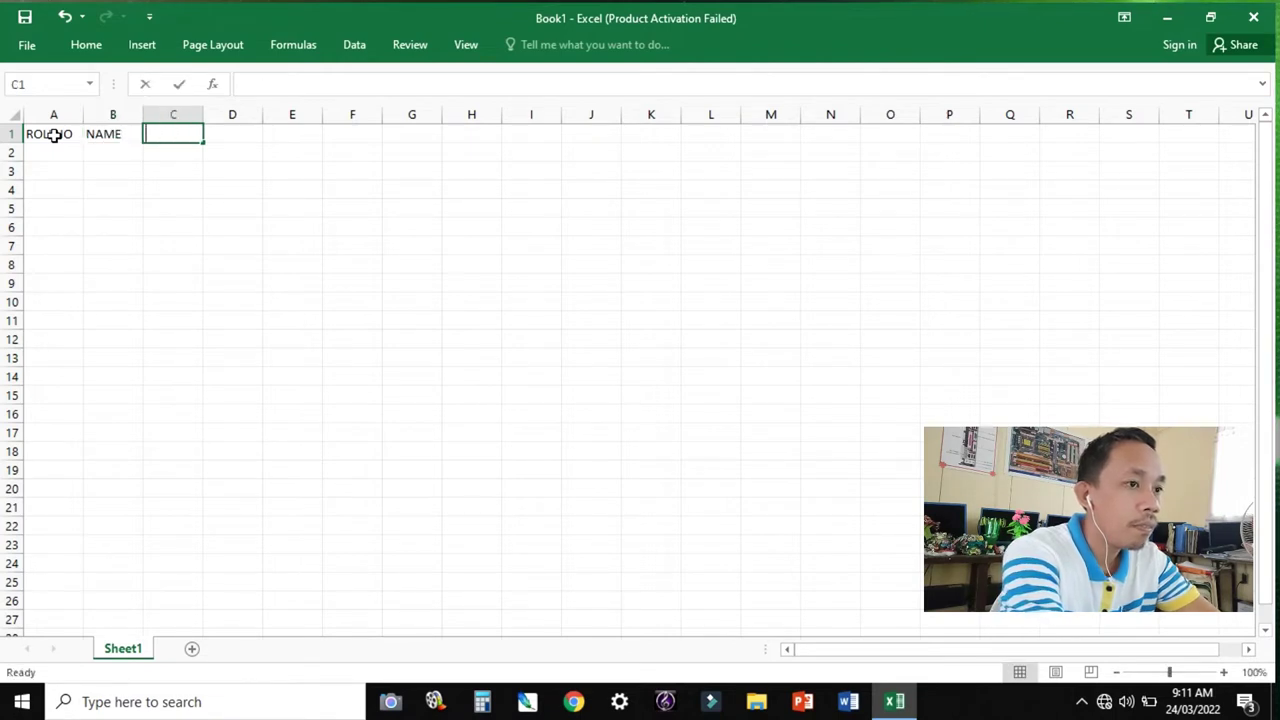
pyautogui.write('CLASS')
pyautogui.press('Tab')
pyautogui.write('EMAILID')
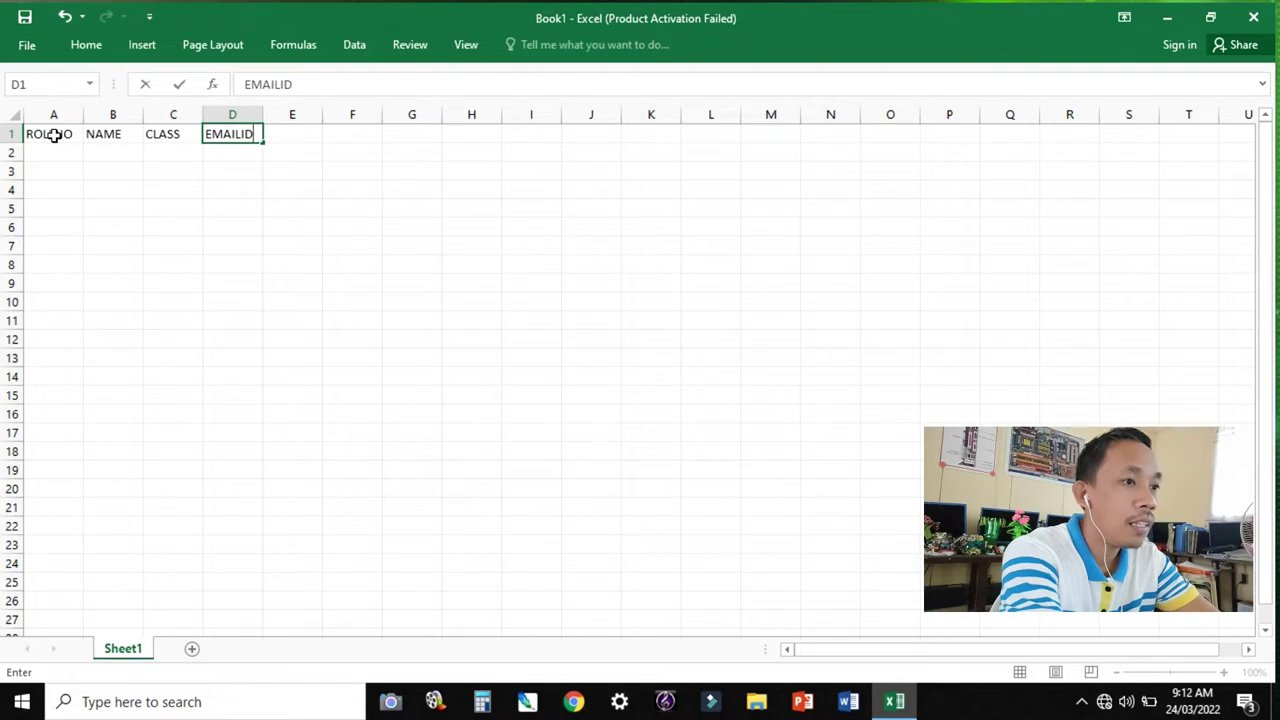
pyautogui.press('Tab')
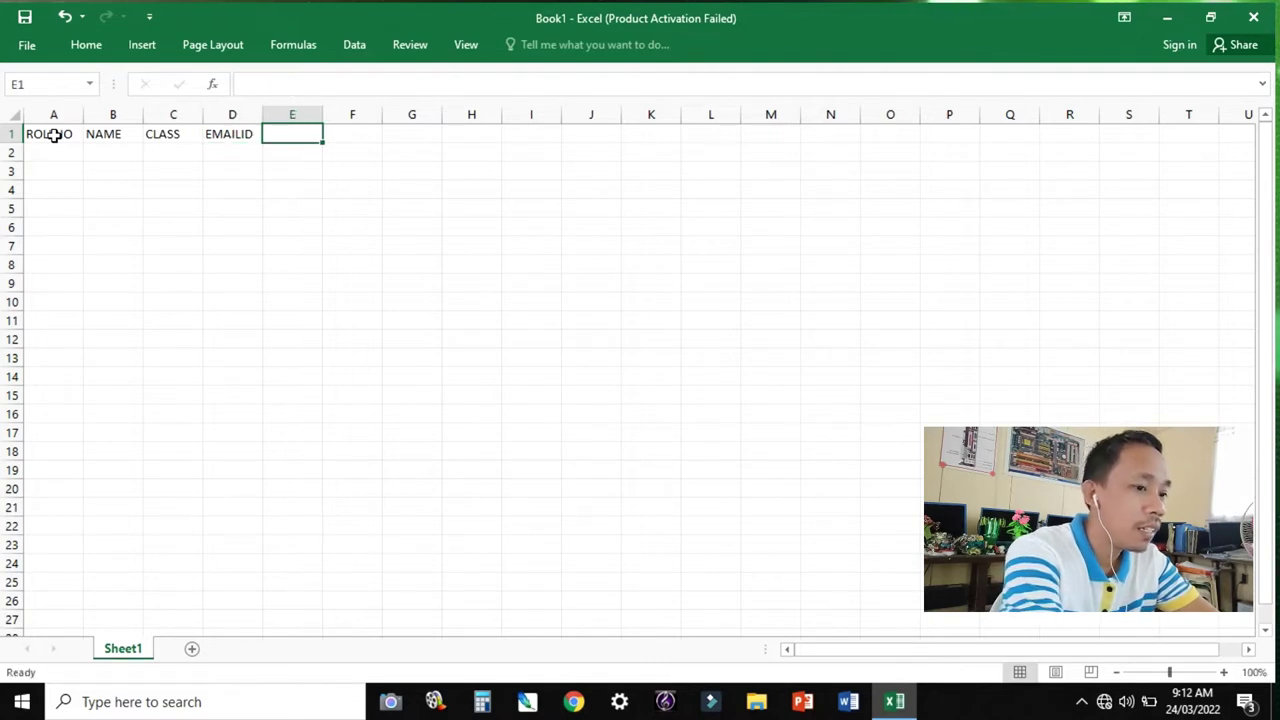
pyautogui.write('PHONENO')
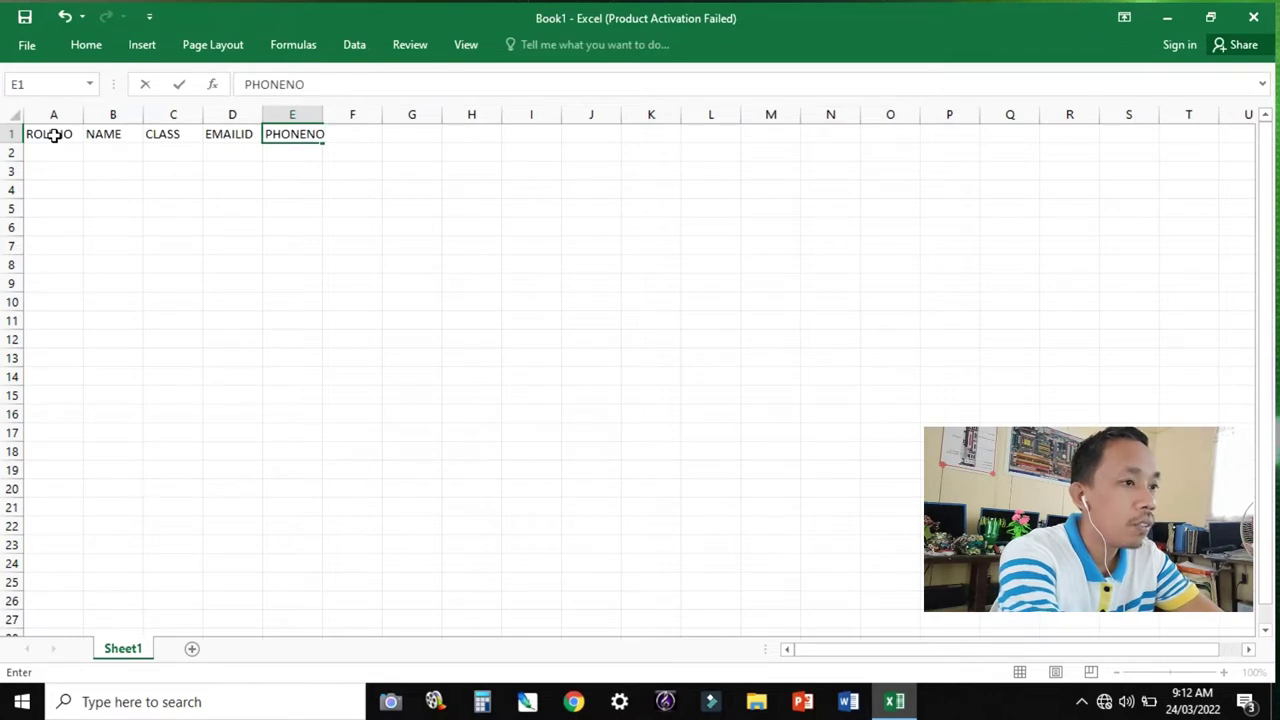
pyautogui.press('Return')
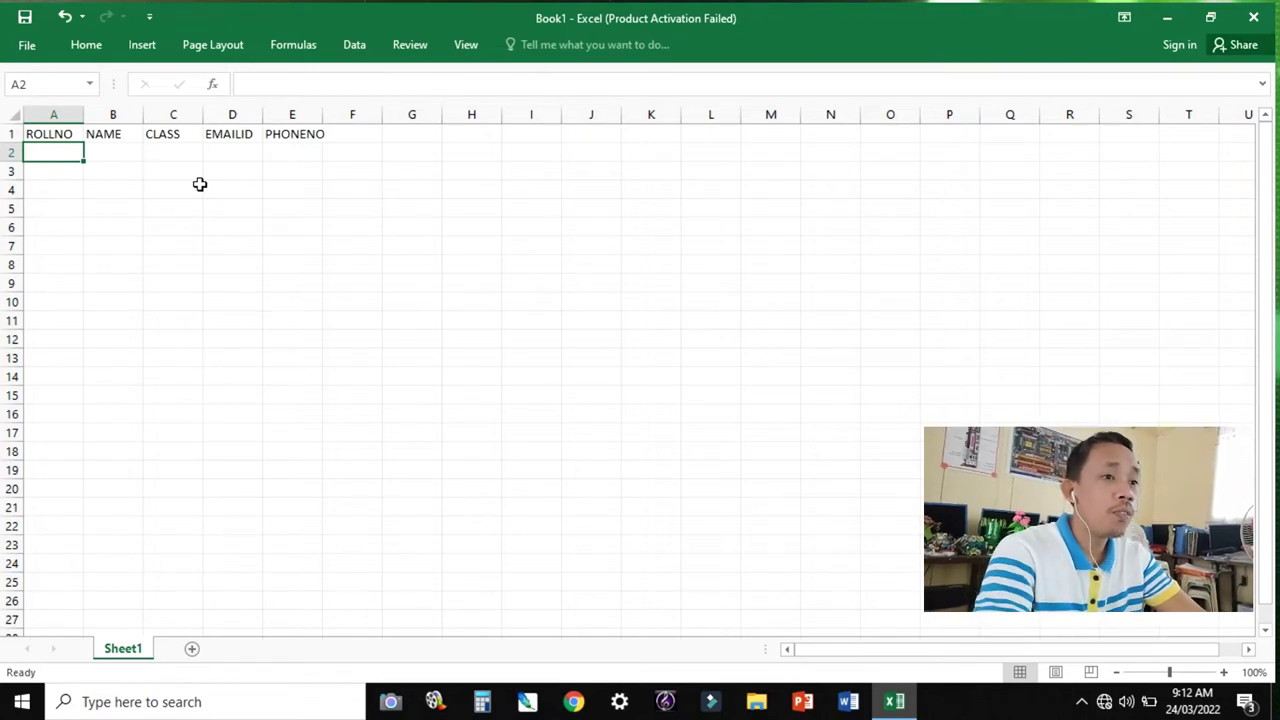
# Enter roll number 400 in A2 and the three students' full names in B2:B4.
pyautogui.write('400')
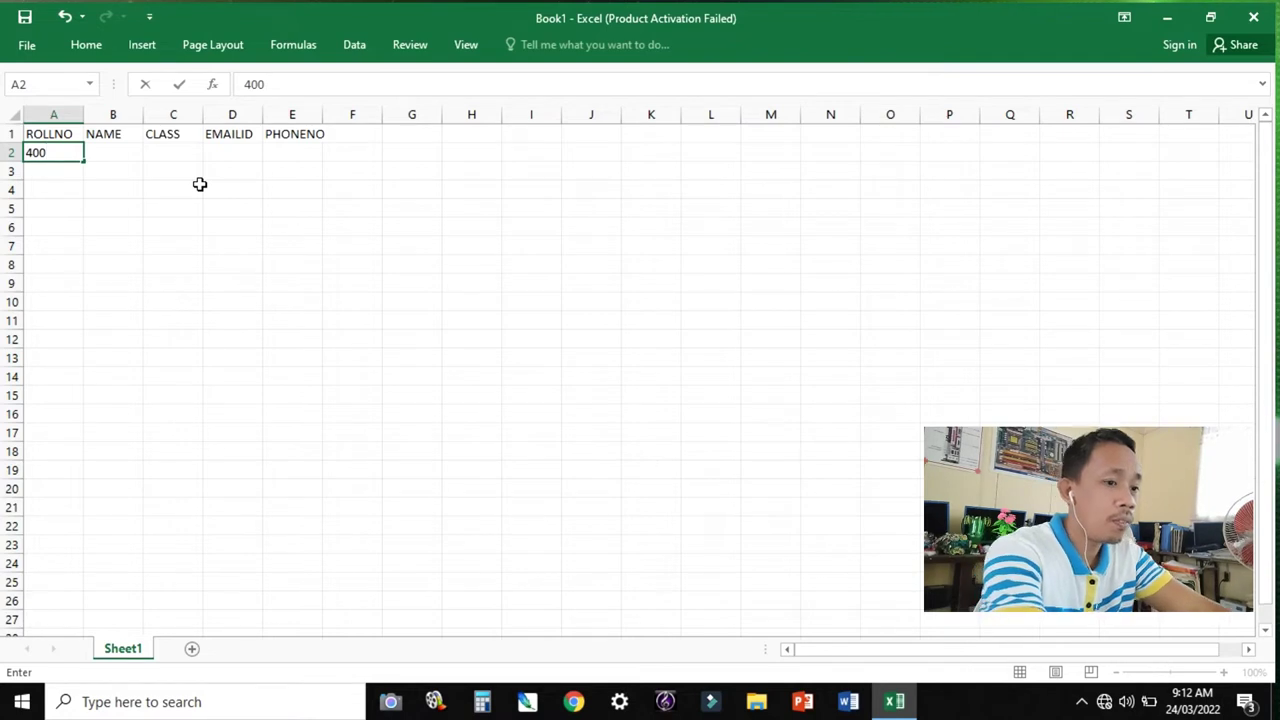
pyautogui.press('Tab')
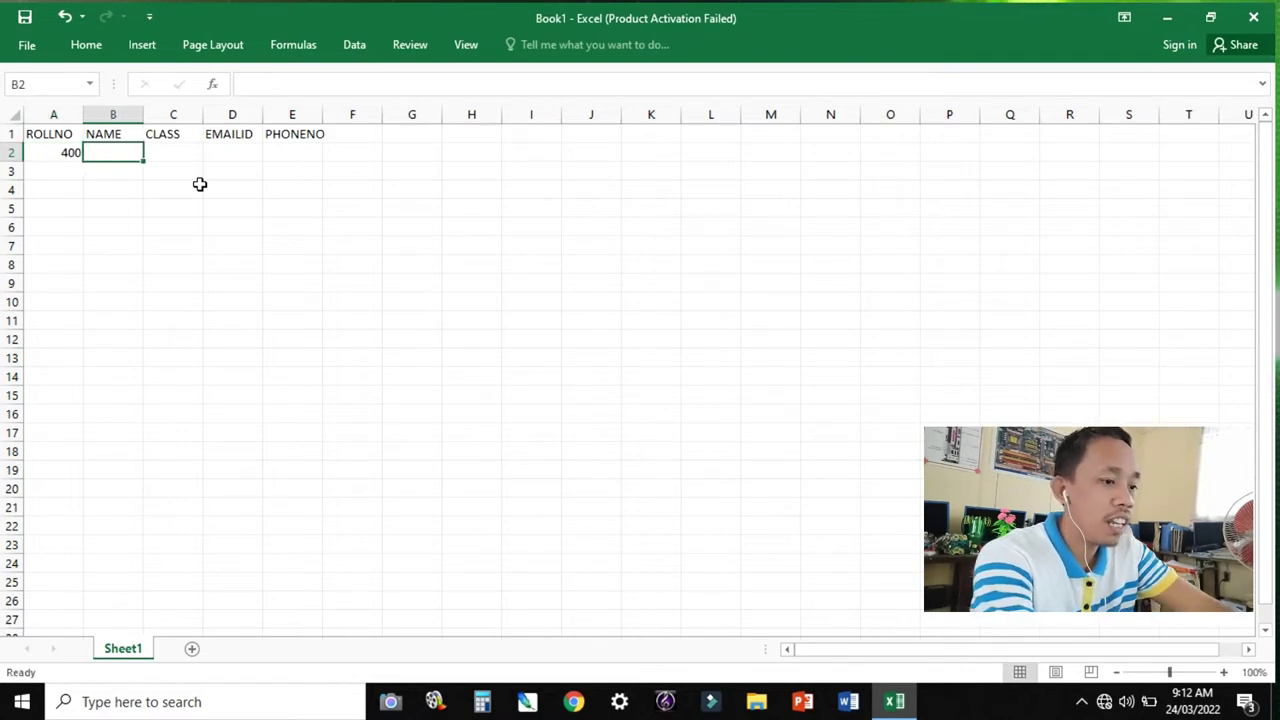
pyautogui.write('DELA CR')
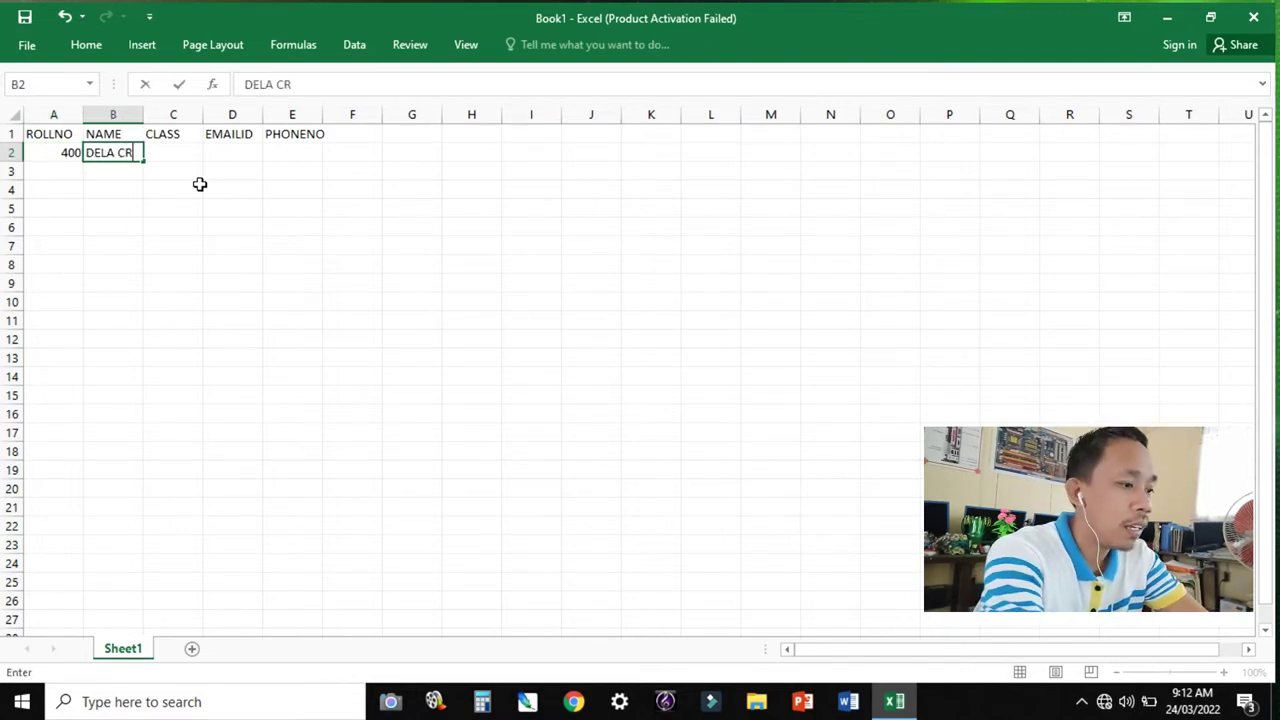
pyautogui.write('UZ, JUAN')
pyautogui.press('Return')
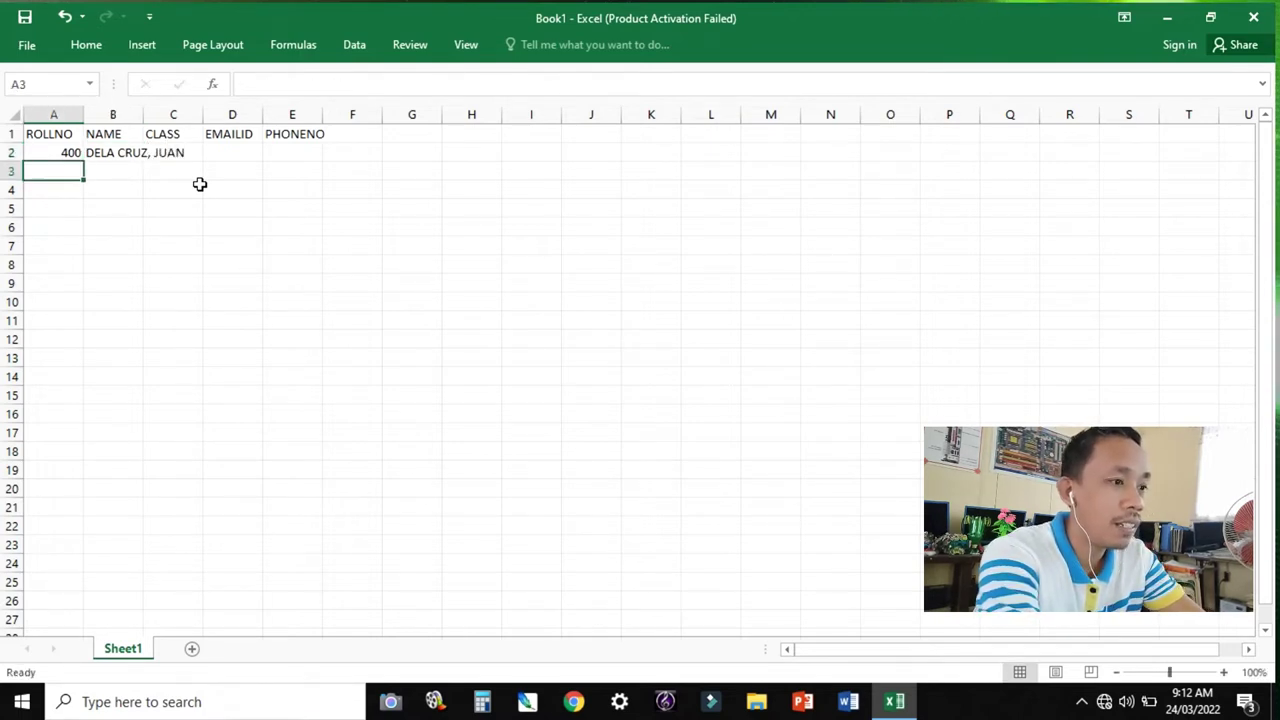
pyautogui.press('Right')
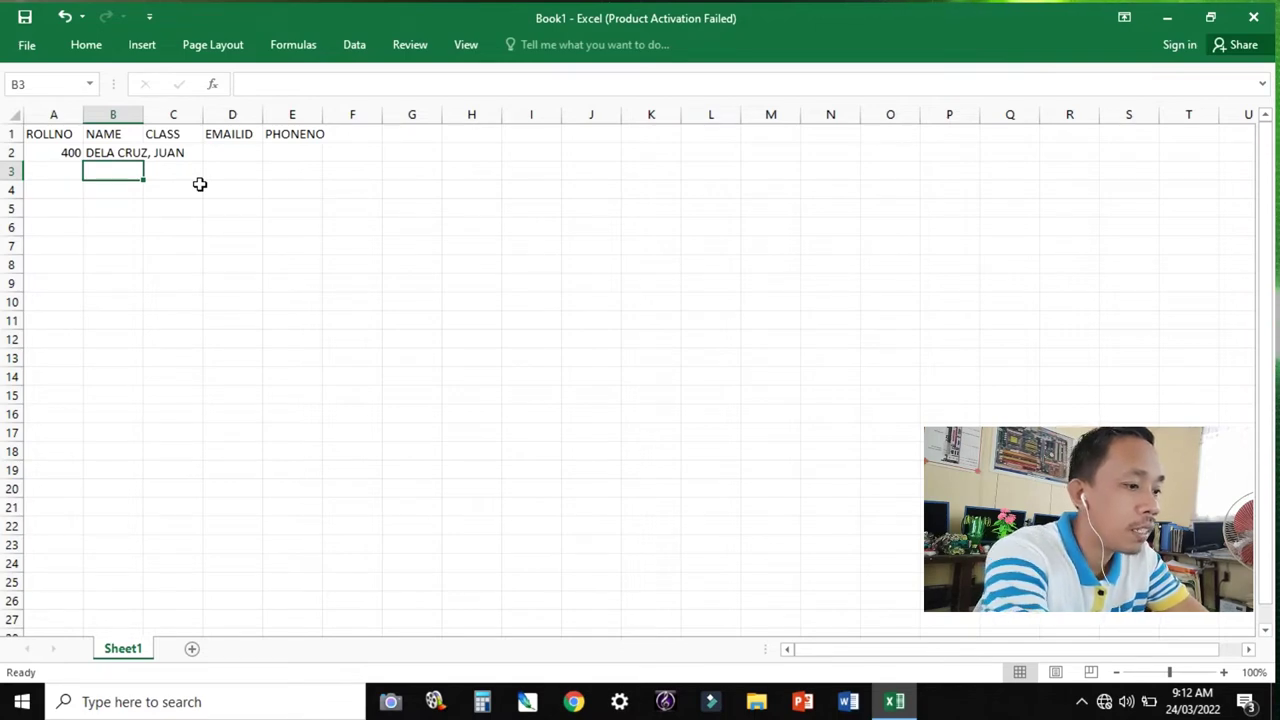
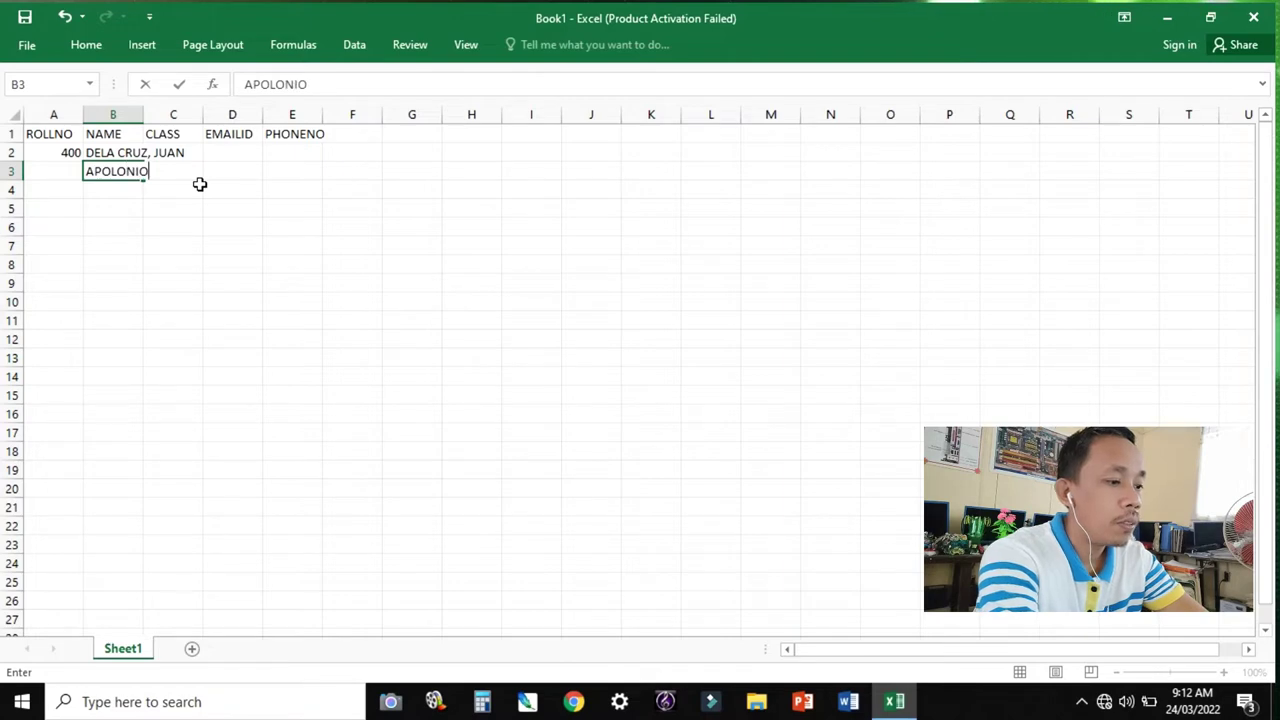
pyautogui.press('Return')
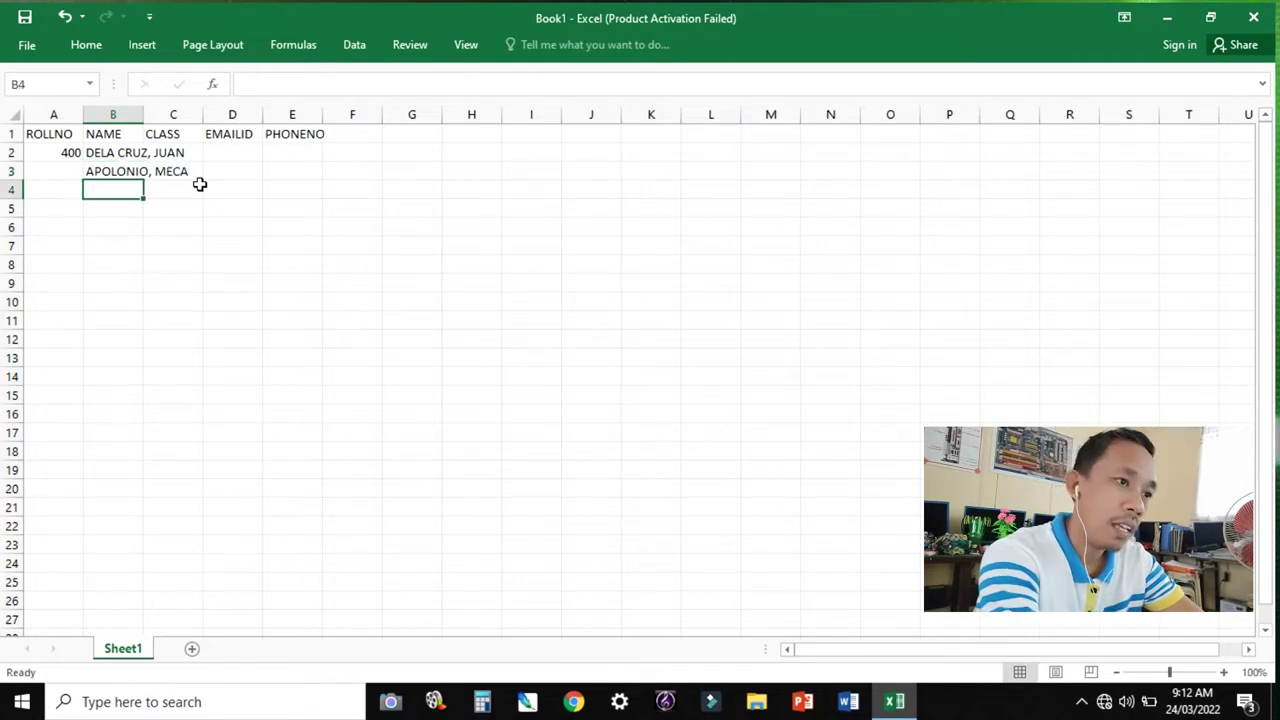
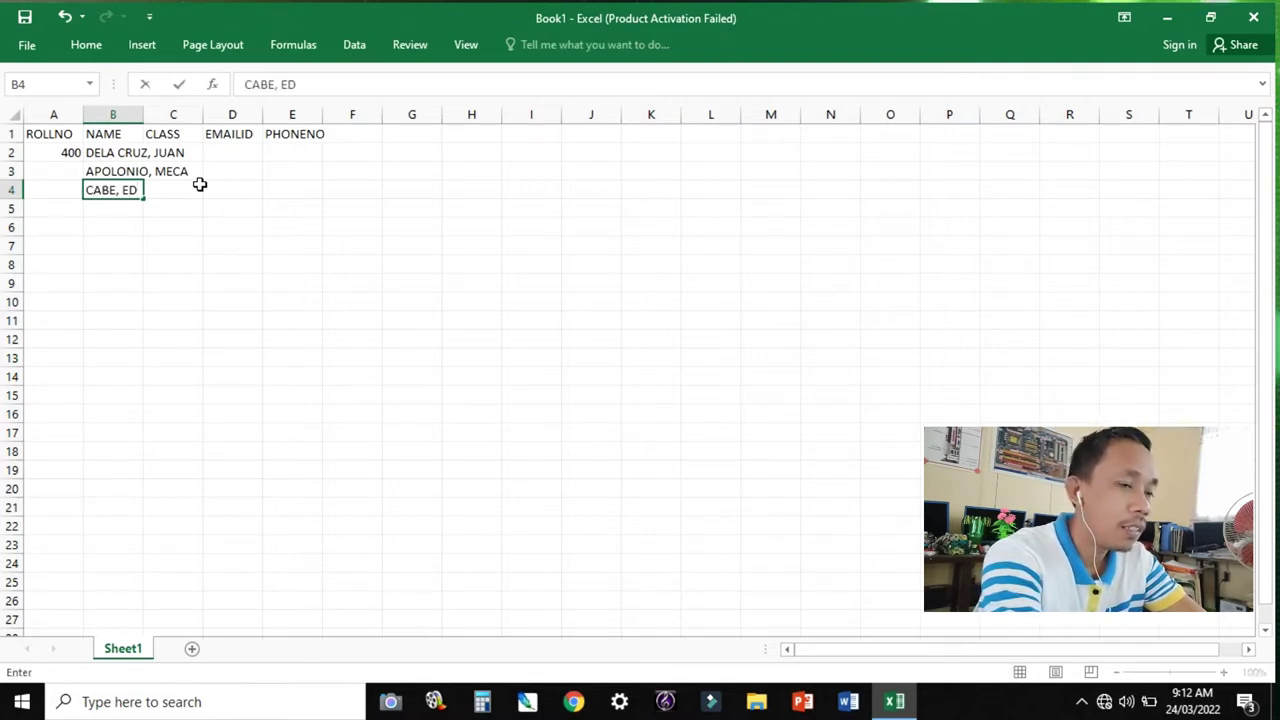
pyautogui.press('Return')
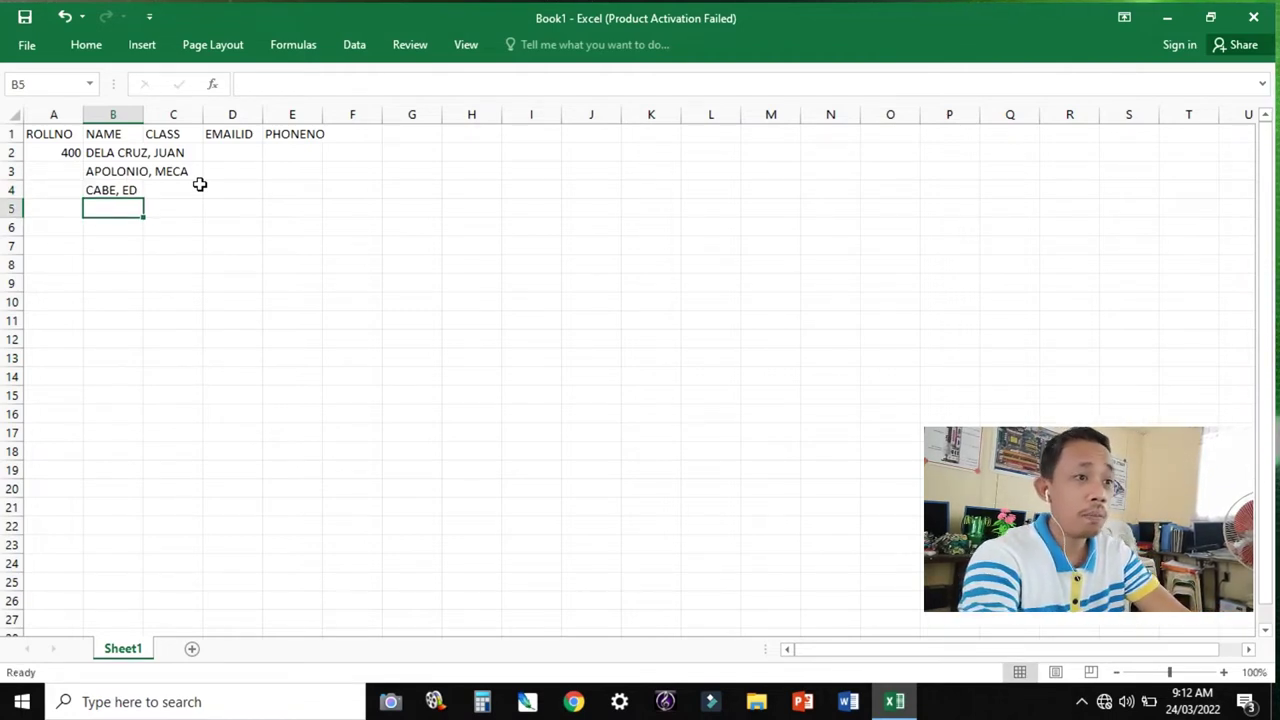
pyautogui.click(129, 152)
# Sort the names in B2:B4 A to Z, continuing with the current selection only.
pyautogui.moveTo(129, 152); pyautogui.dragTo(129, 189)
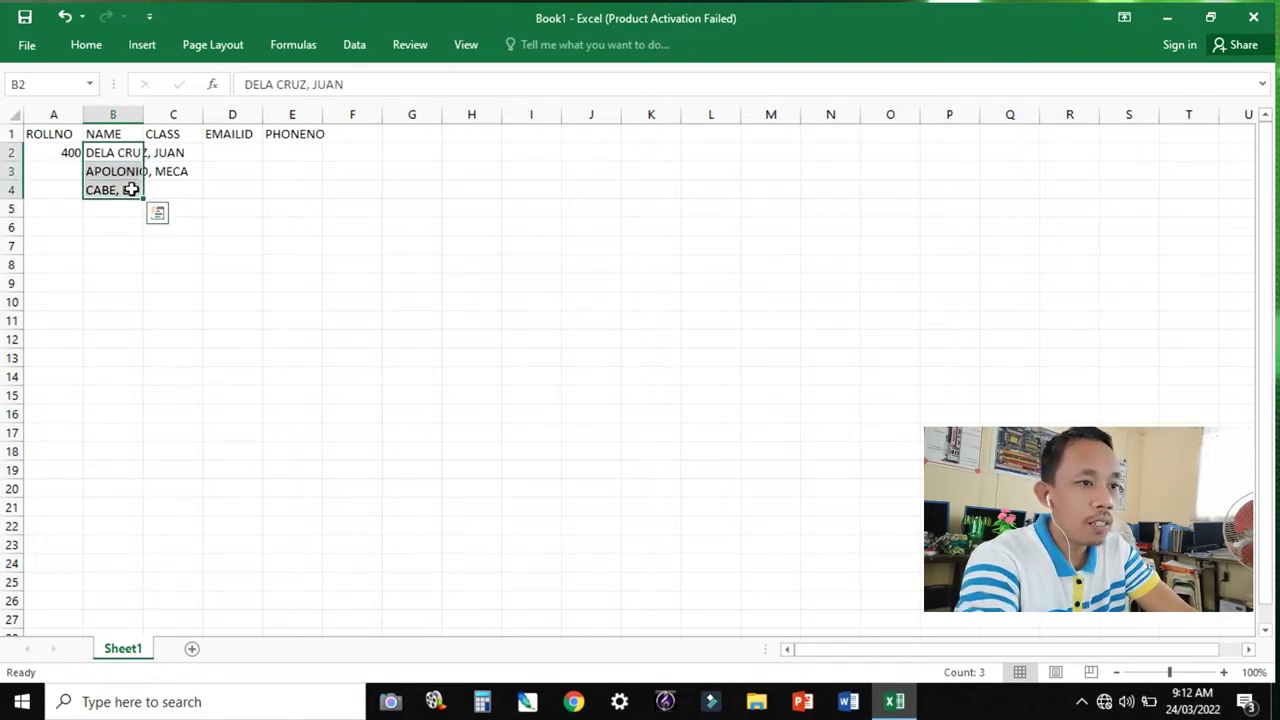
pyautogui.click(87, 45)
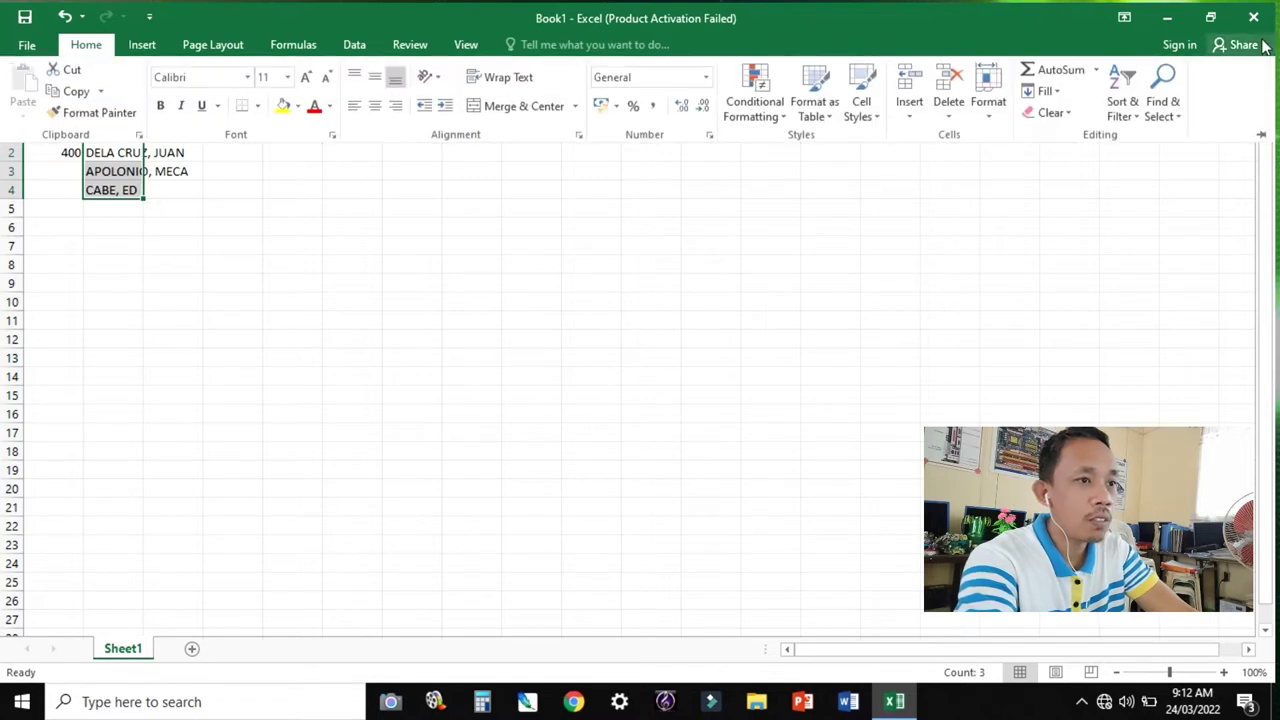
pyautogui.click(1122, 105)
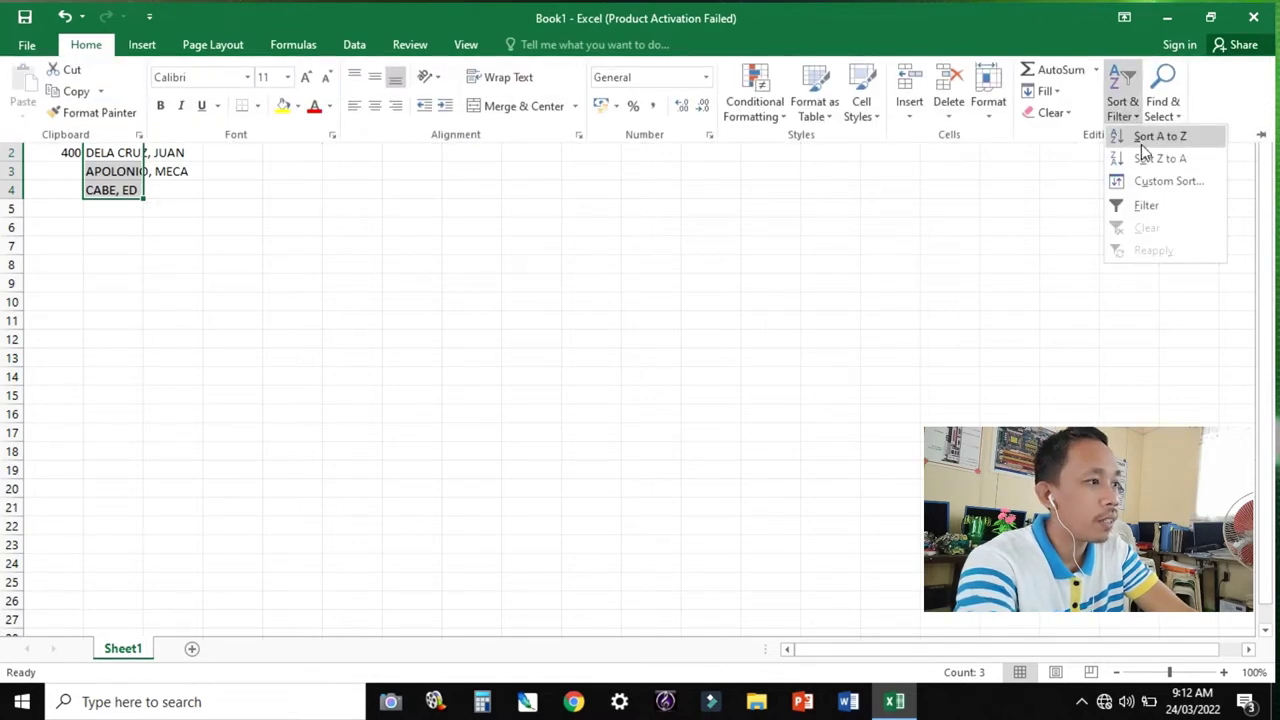
pyautogui.click(1145, 137)
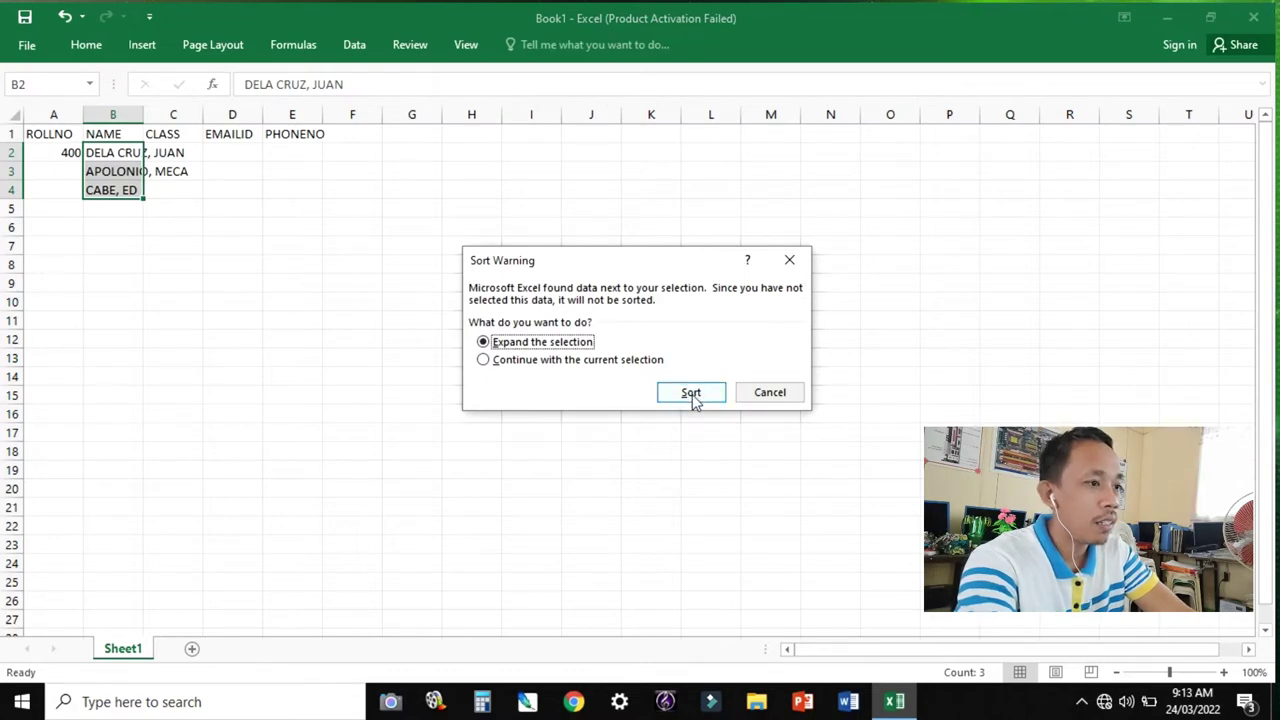
pyautogui.click(508, 363)
pyautogui.click(681, 395)
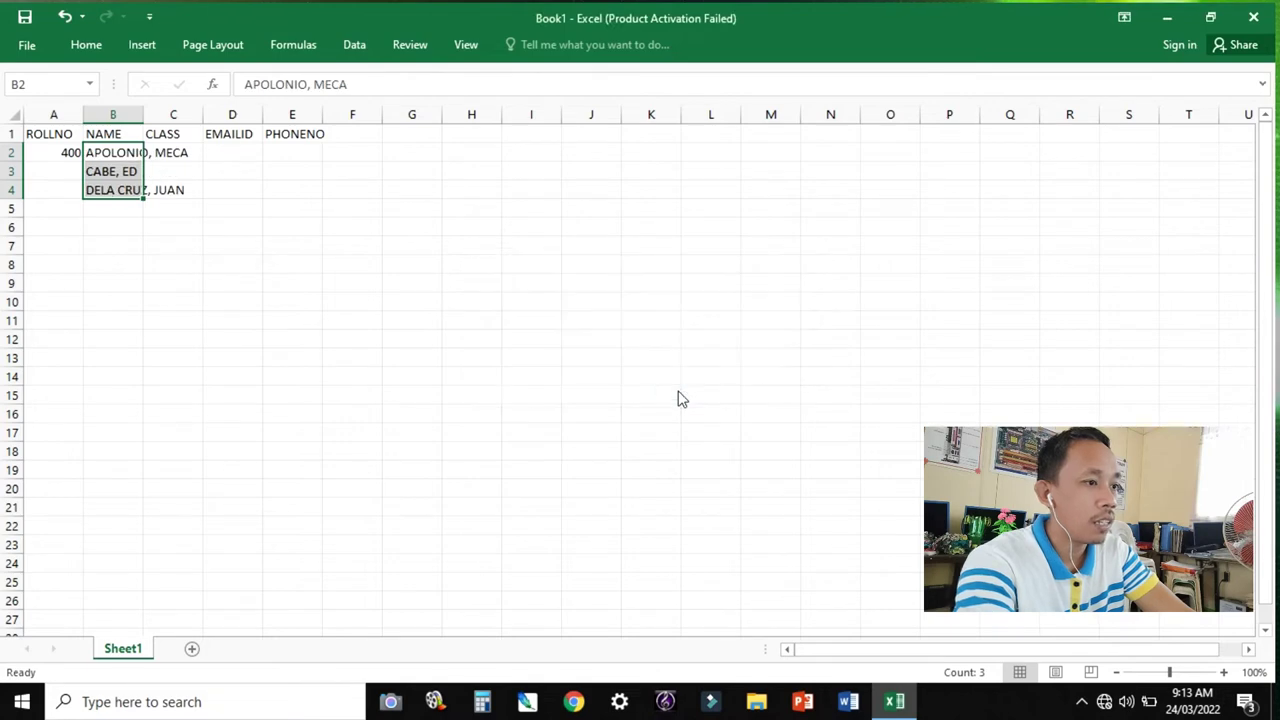
# Autofit the NAME column width to fit the names.
pyautogui.click(344, 299)
pyautogui.click(145, 128)
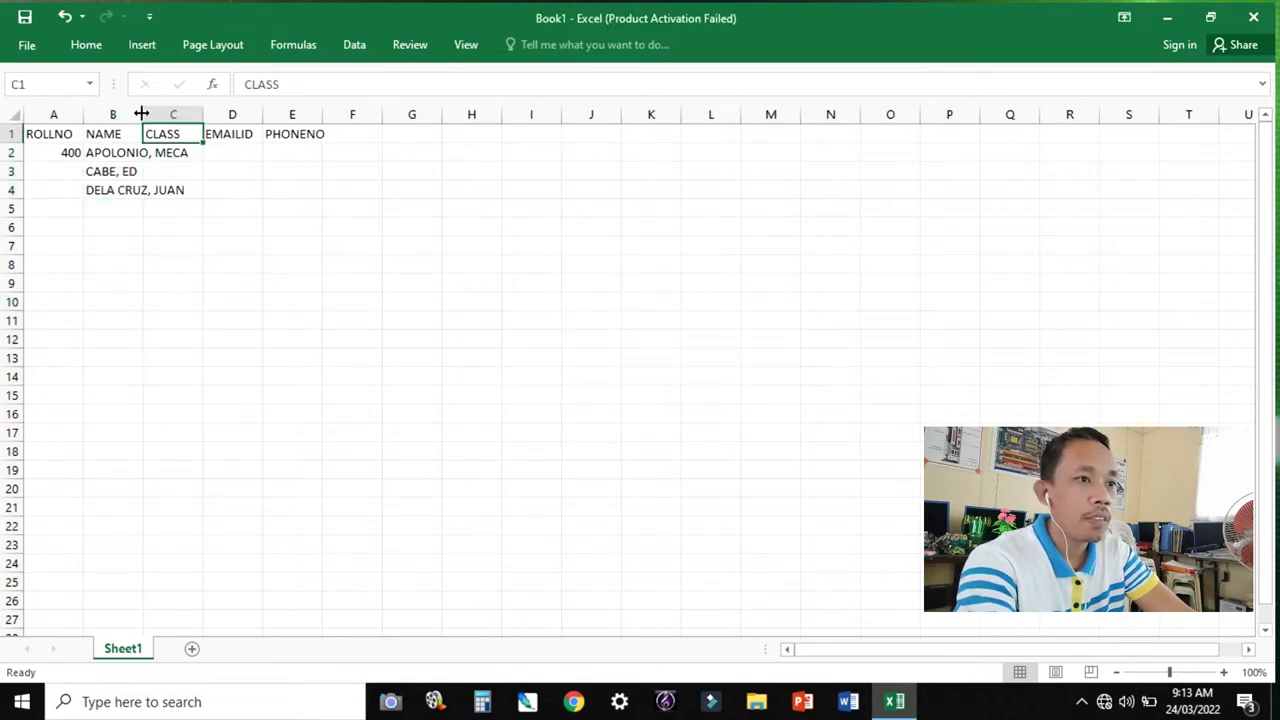
pyautogui.doubleClick(143, 114)
# Enter roll numbers 401 and 402 in A3:A4 and type 10-XENON in C2.
pyautogui.click(338, 267)
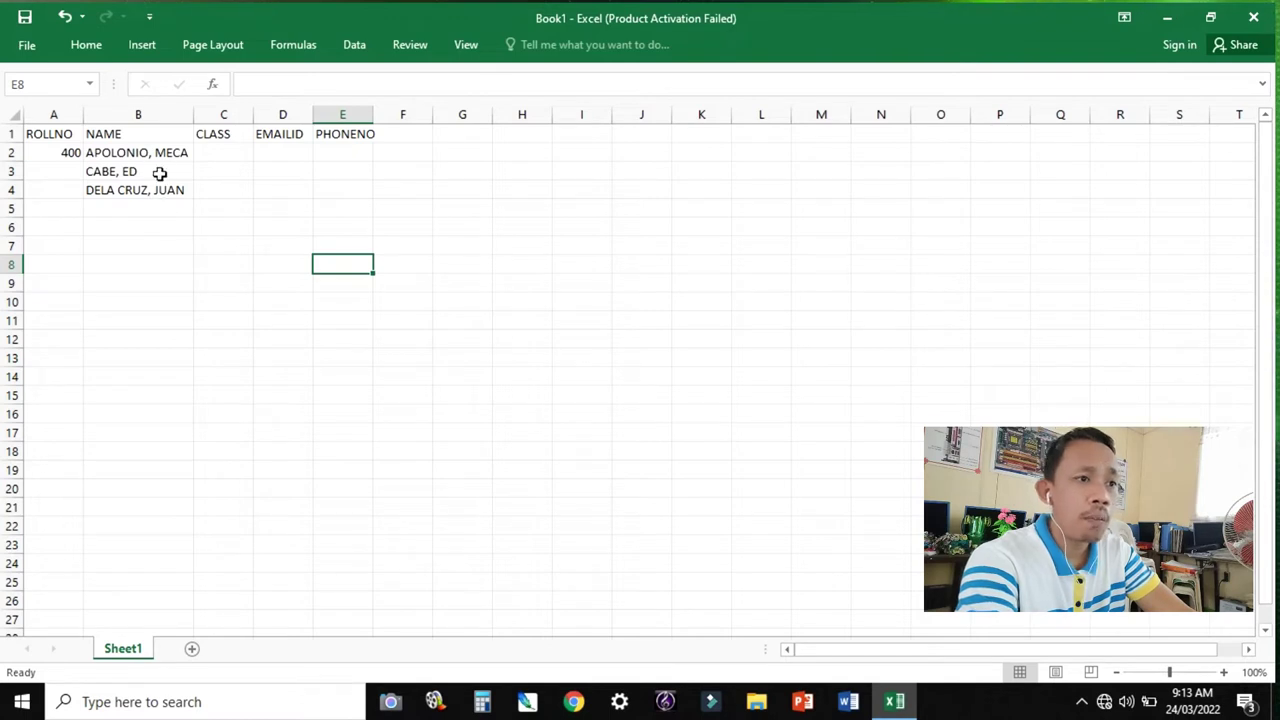
pyautogui.click(71, 155)
pyautogui.press('Return')
pyautogui.write('401')
pyautogui.press('Return')
pyautogui.write('40')
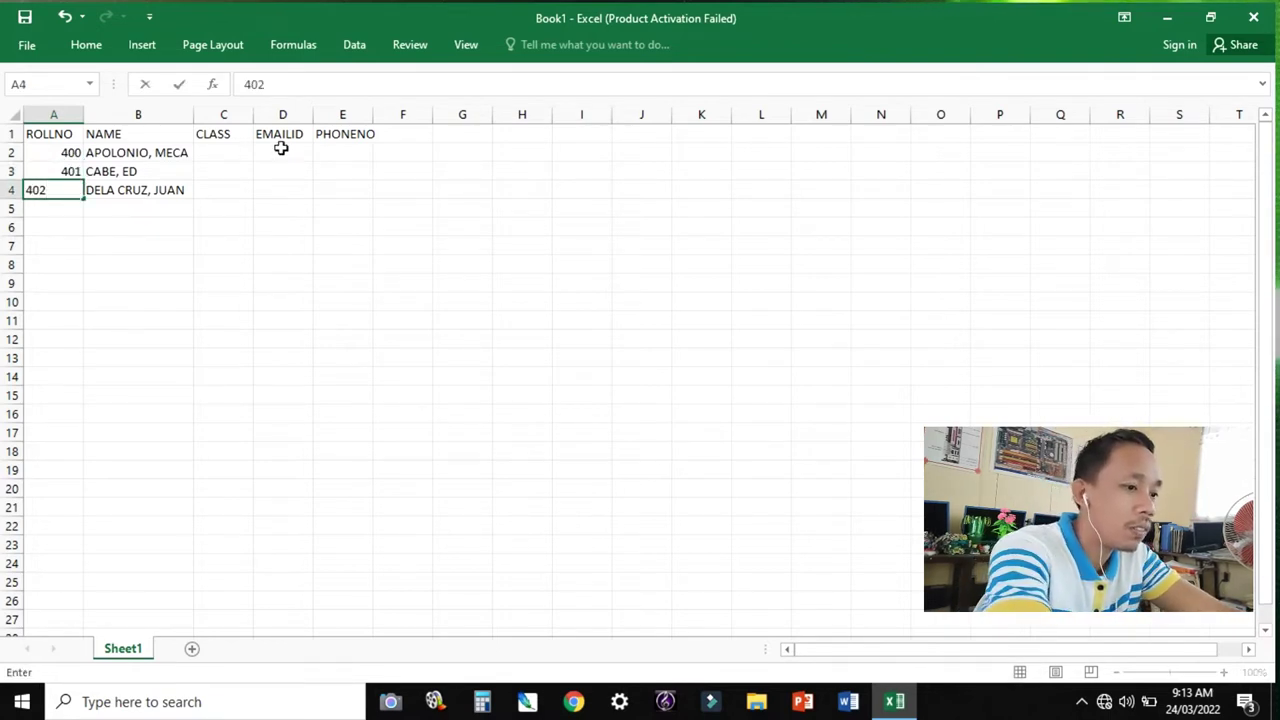
pyautogui.click(219, 148)
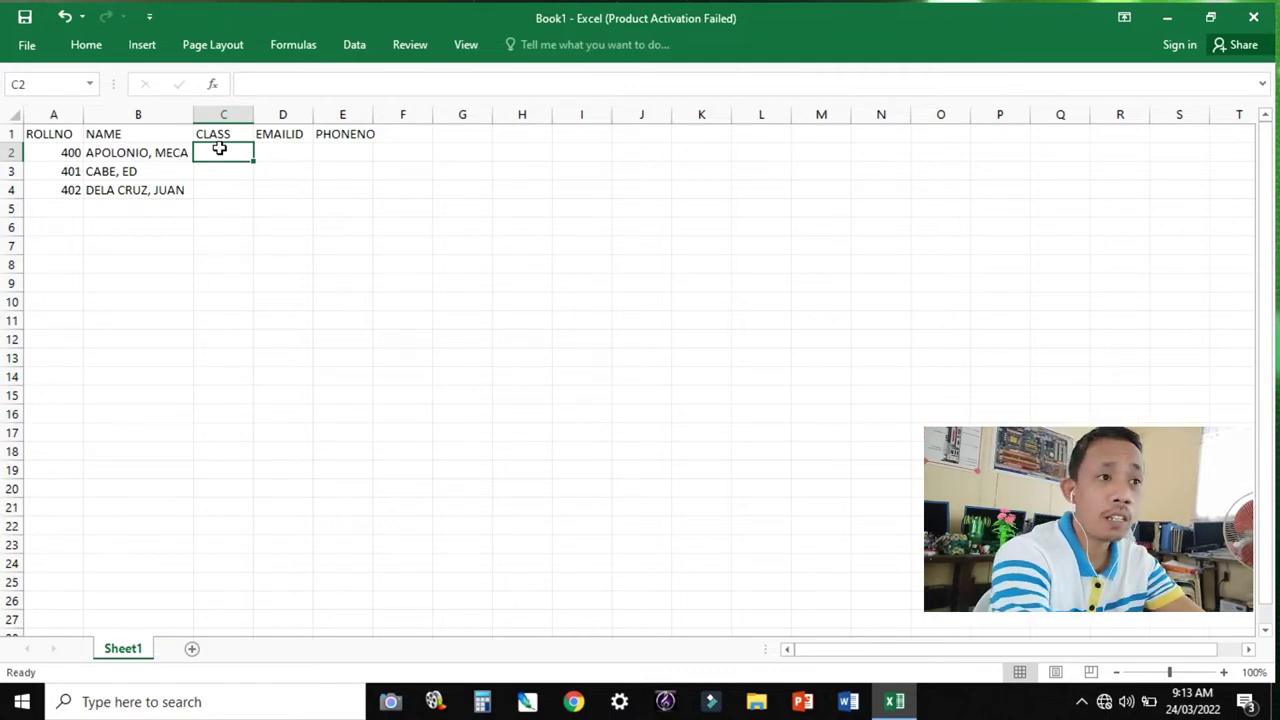
pyautogui.write('10')
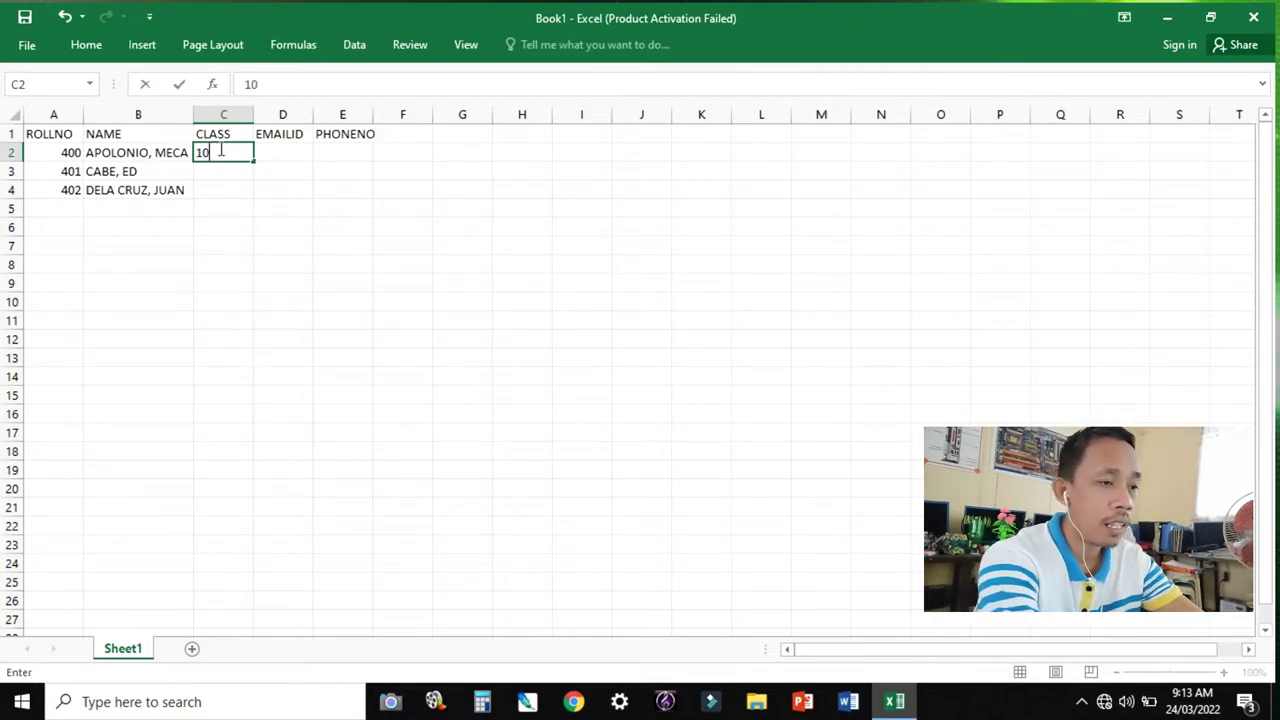
pyautogui.write('-XENON')
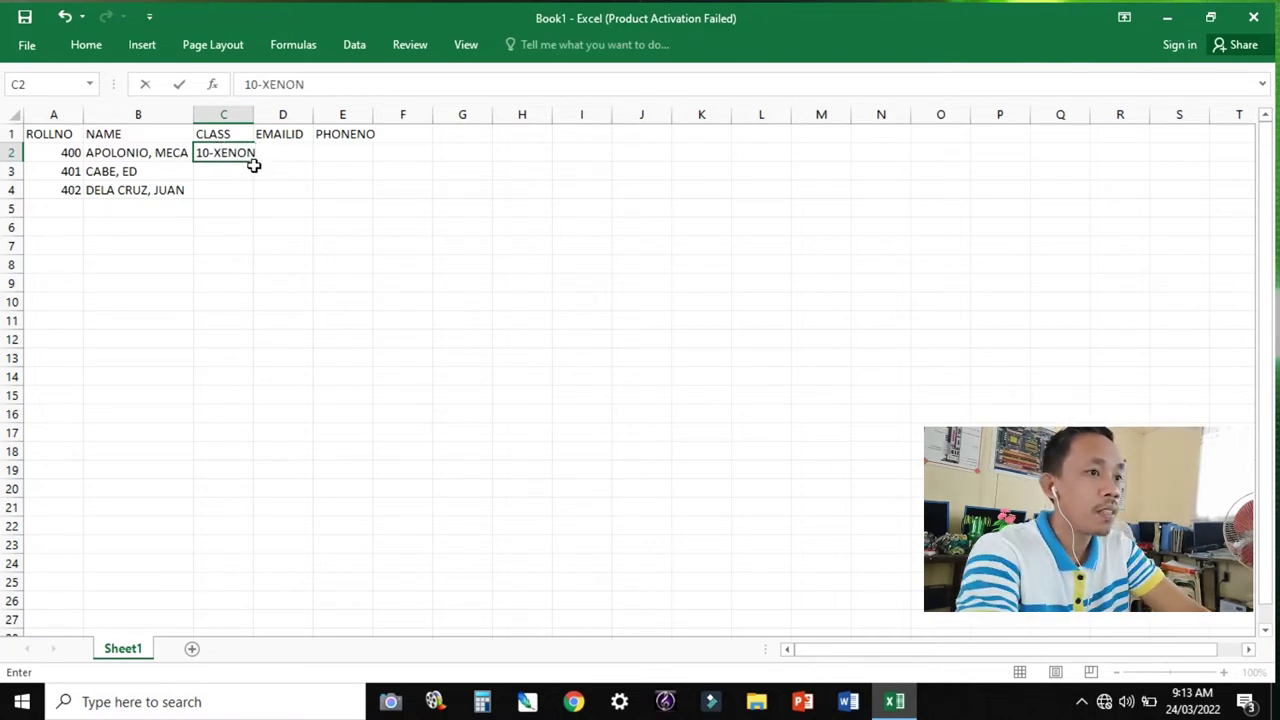
# Fill 10-XENON down C2:C4 and autofit column C to its entries.
pyautogui.moveTo(256, 161); pyautogui.dragTo(255, 202)
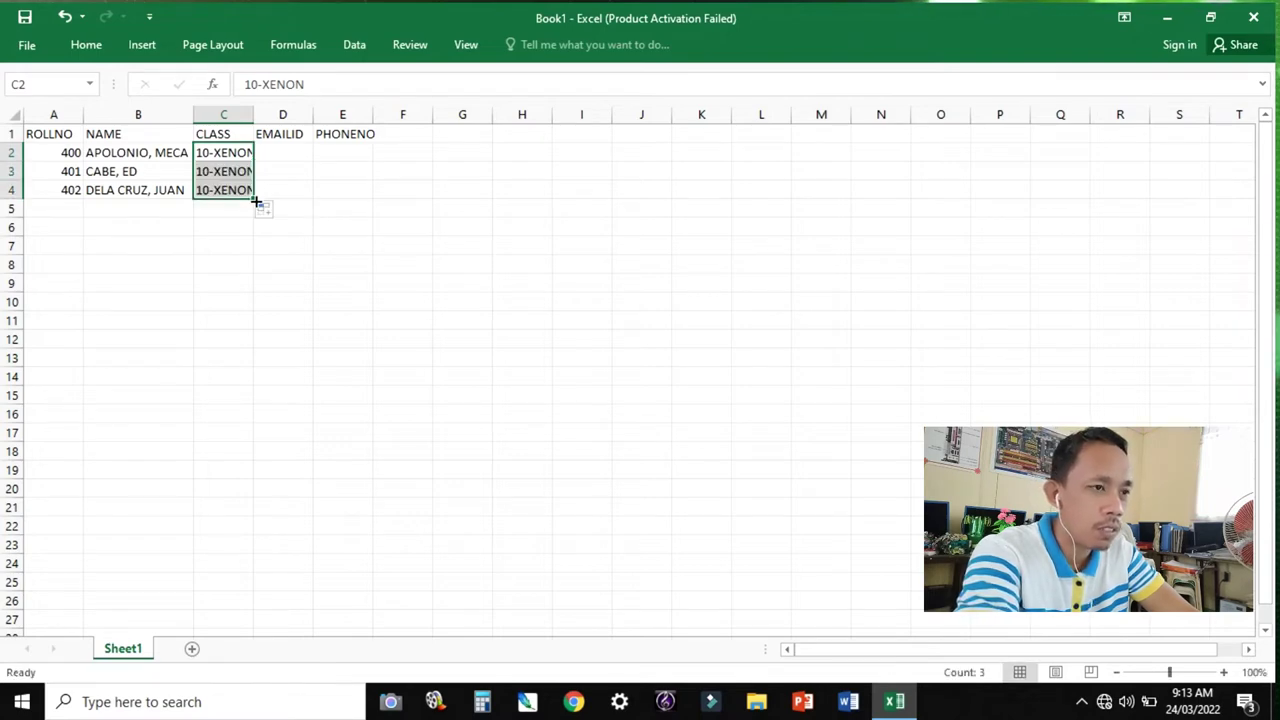
pyautogui.doubleClick(254, 117)
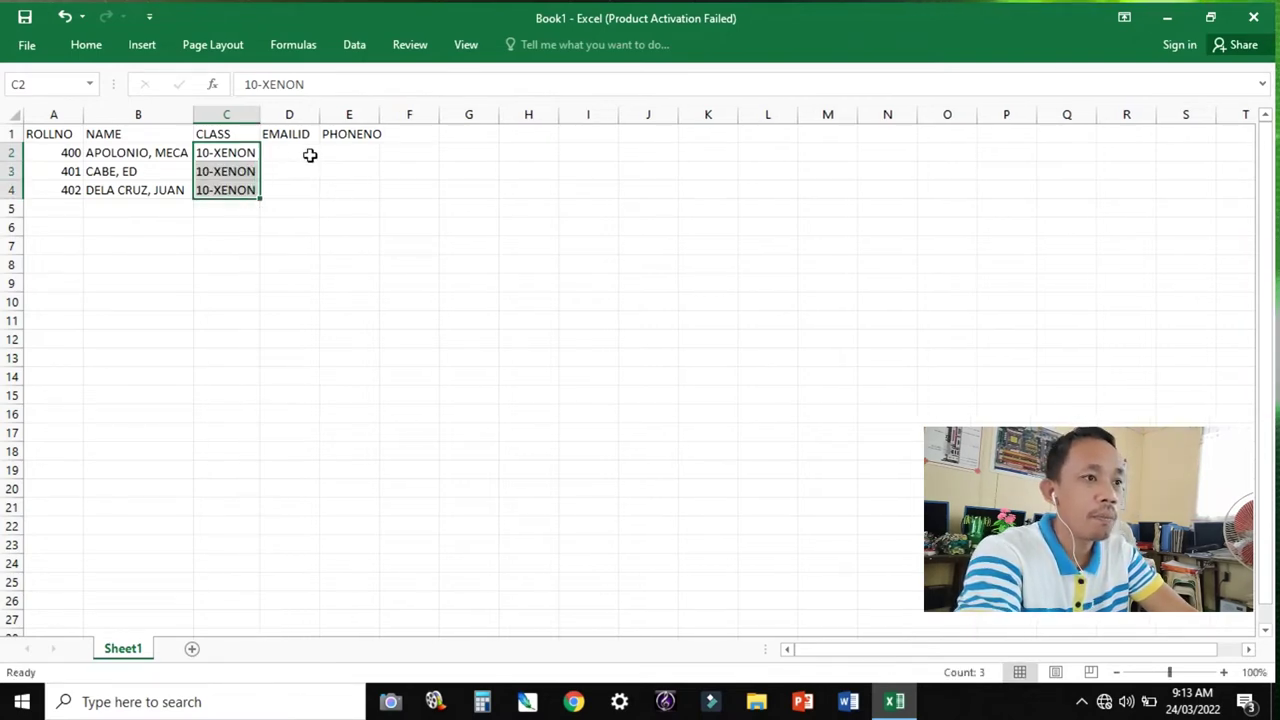
pyautogui.click(350, 189)
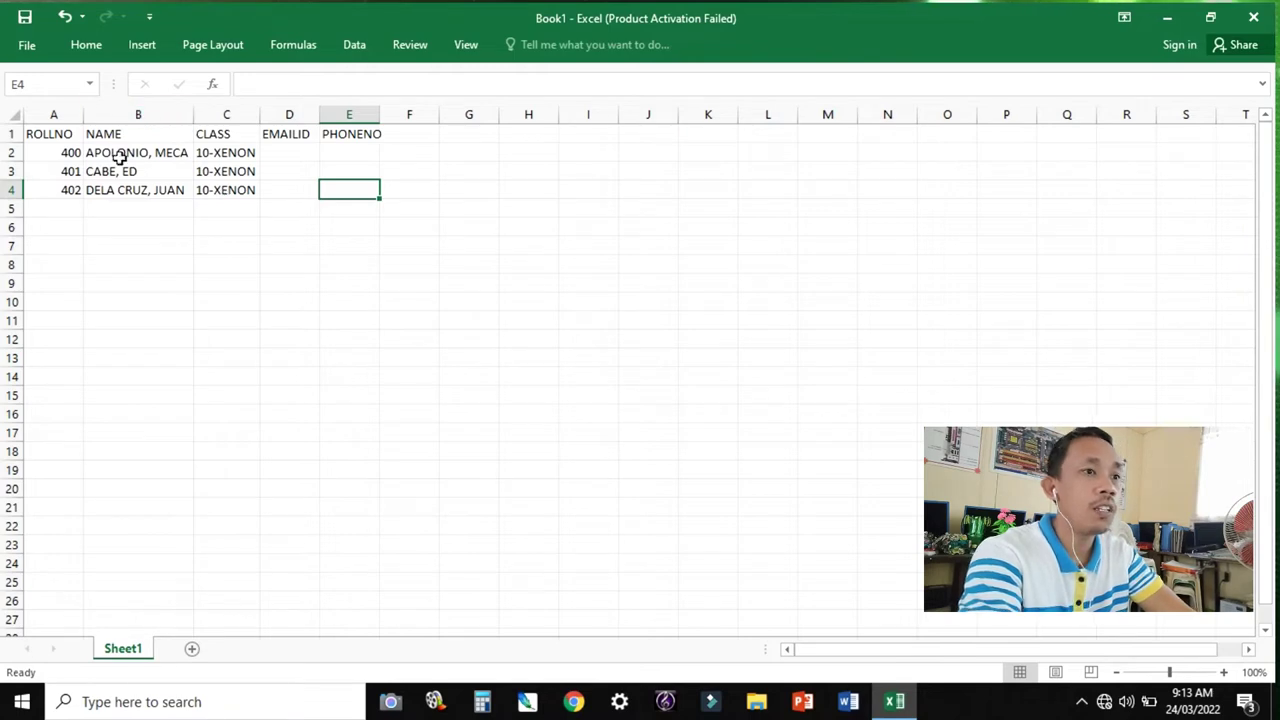
# Select A1 and zoom the sheet in to about 240%.
pyautogui.click(49, 133)
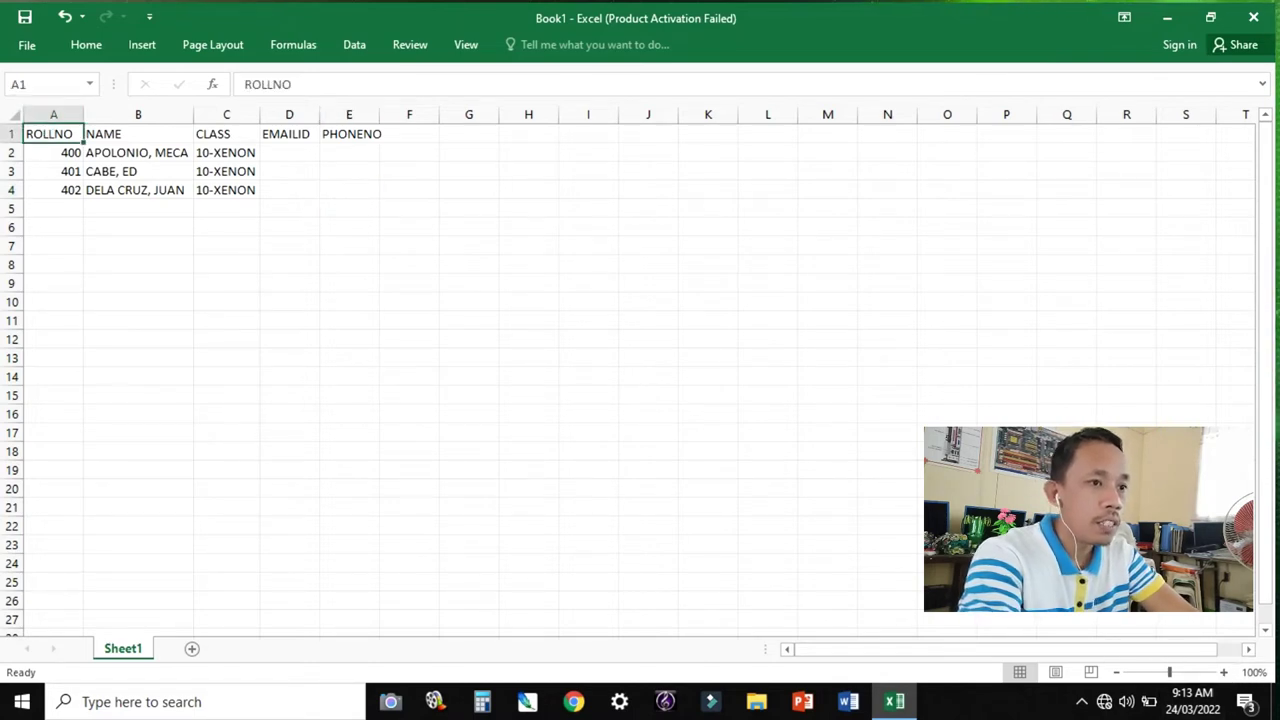
pyautogui.click(1223, 672)
pyautogui.click(1223, 672)
pyautogui.click(1223, 672)
pyautogui.click(1223, 672)
pyautogui.click(1223, 672)
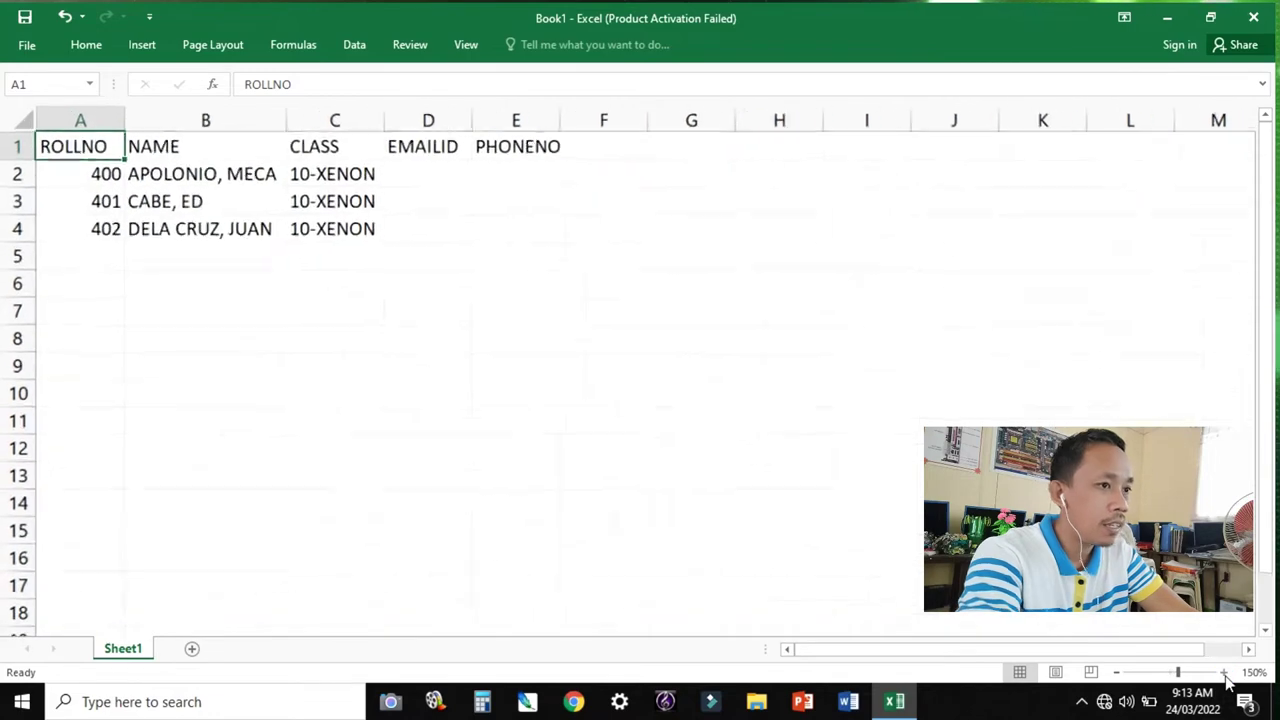
pyautogui.click(1223, 672)
pyautogui.click(1223, 672)
pyautogui.click(1223, 672)
pyautogui.click(1223, 672)
pyautogui.click(1223, 672)
pyautogui.click(1223, 672)
pyautogui.click(1223, 672)
pyautogui.click(1223, 672)
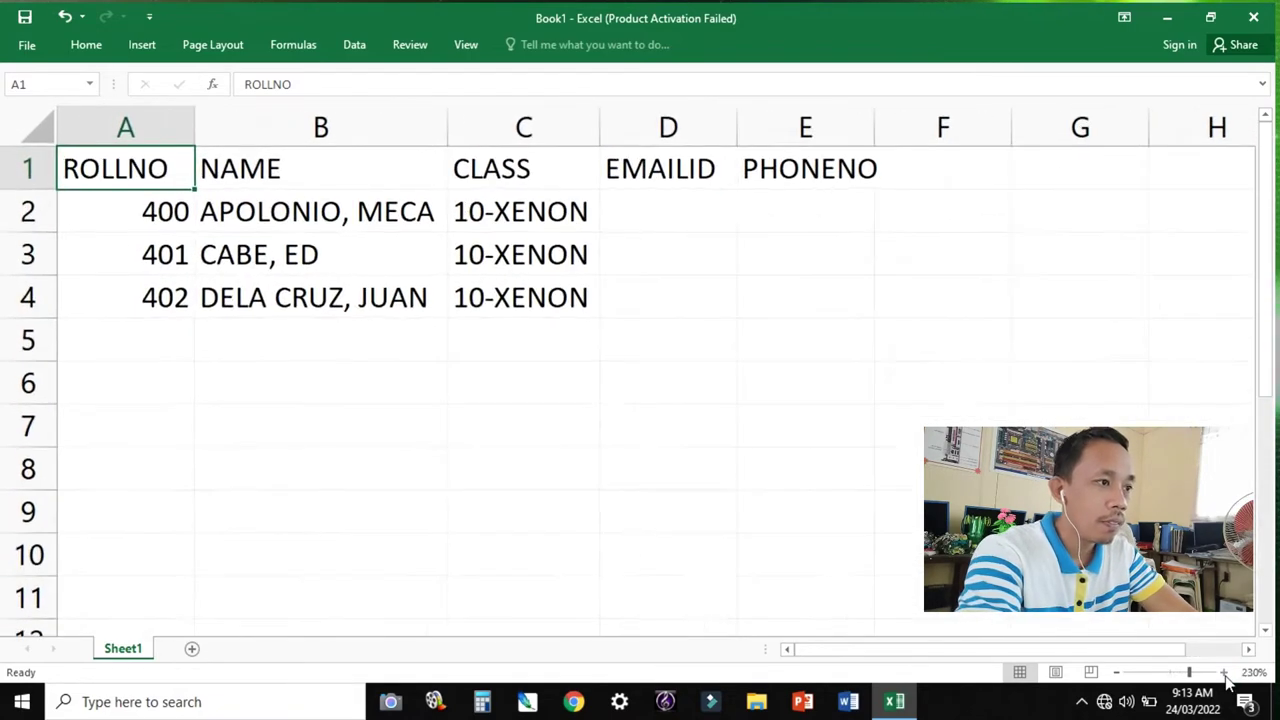
pyautogui.click(1223, 672)
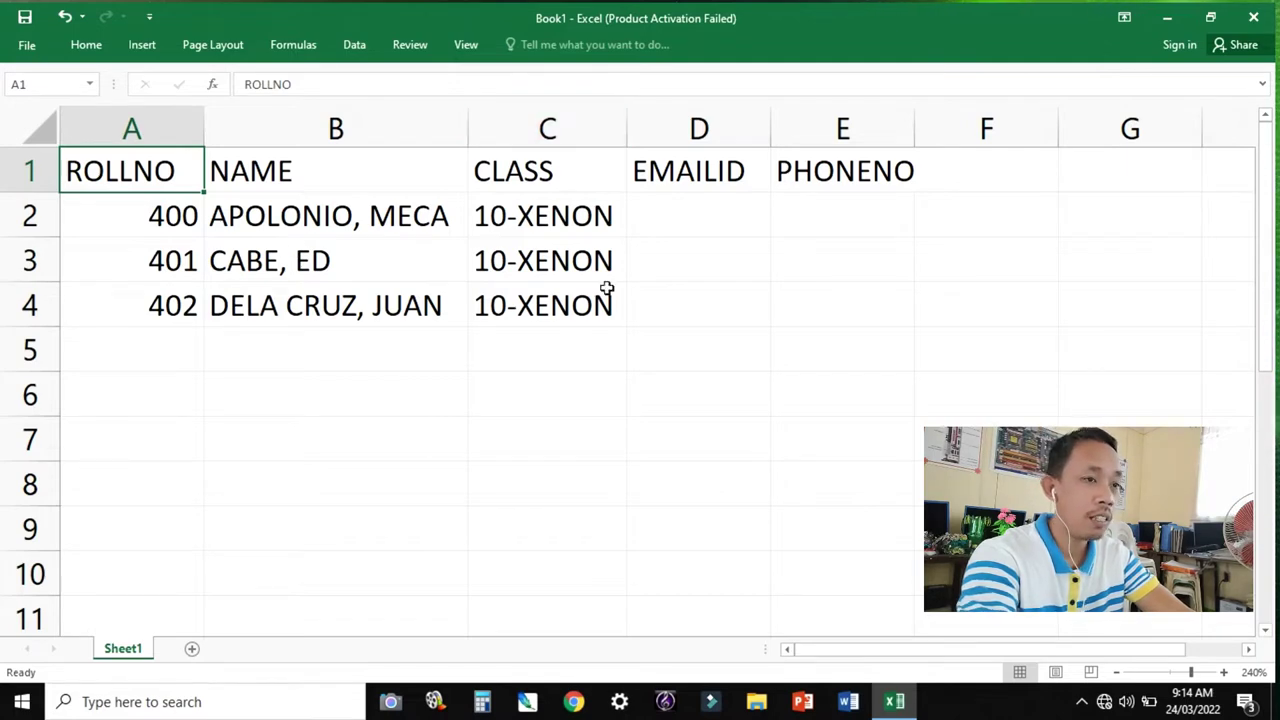
# Save to the Desktop as 10-XENON in CSV (Comma delimited) format, keeping CSV at the warning.
pyautogui.click(26, 20)
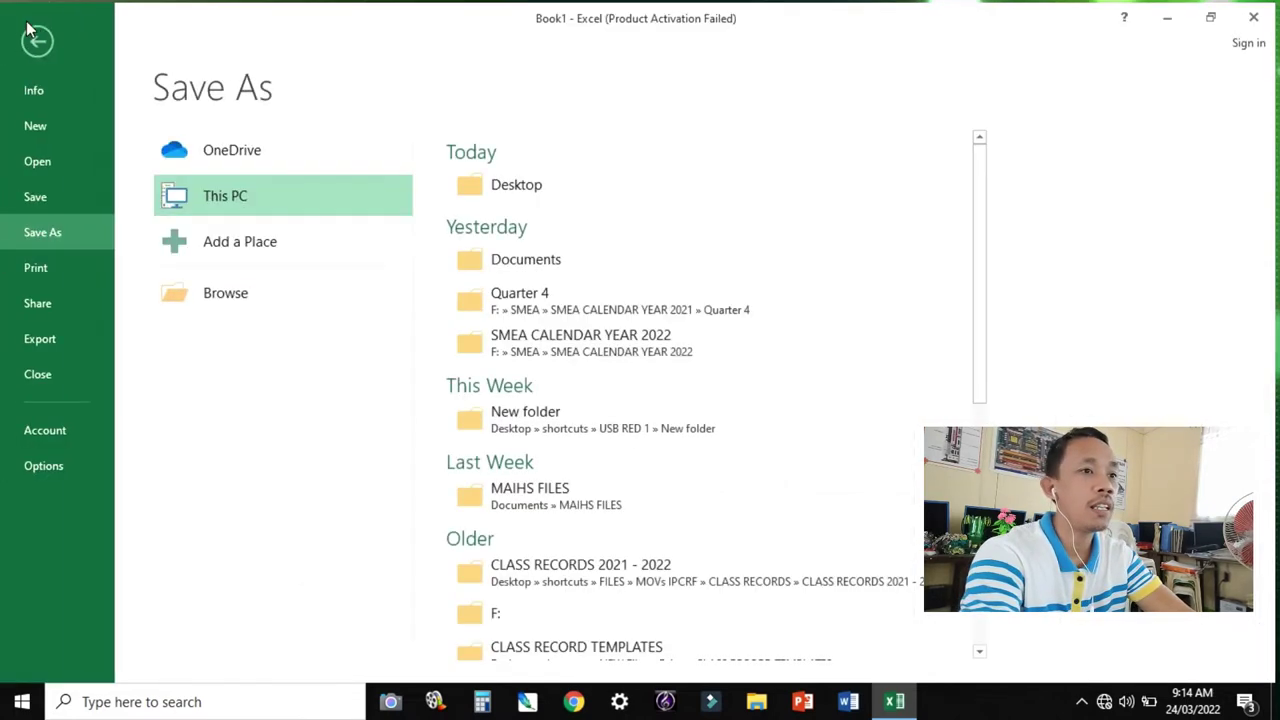
pyautogui.click(264, 298)
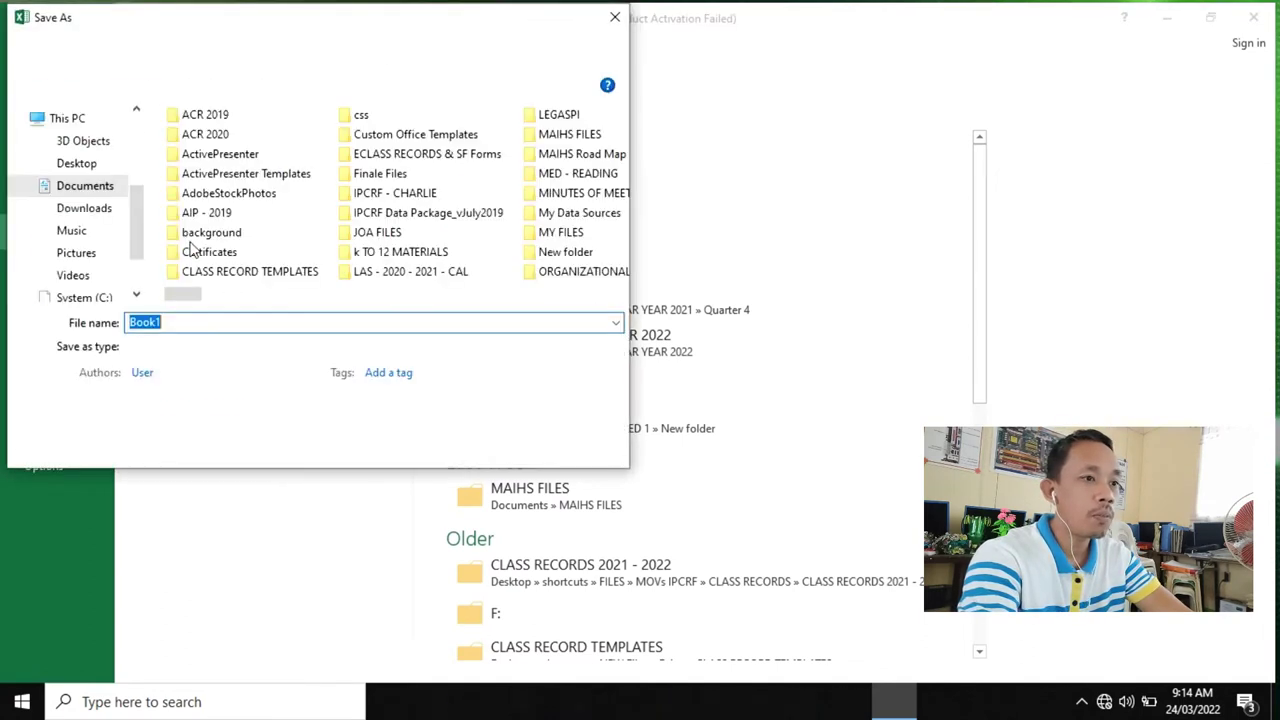
pyautogui.click(79, 166)
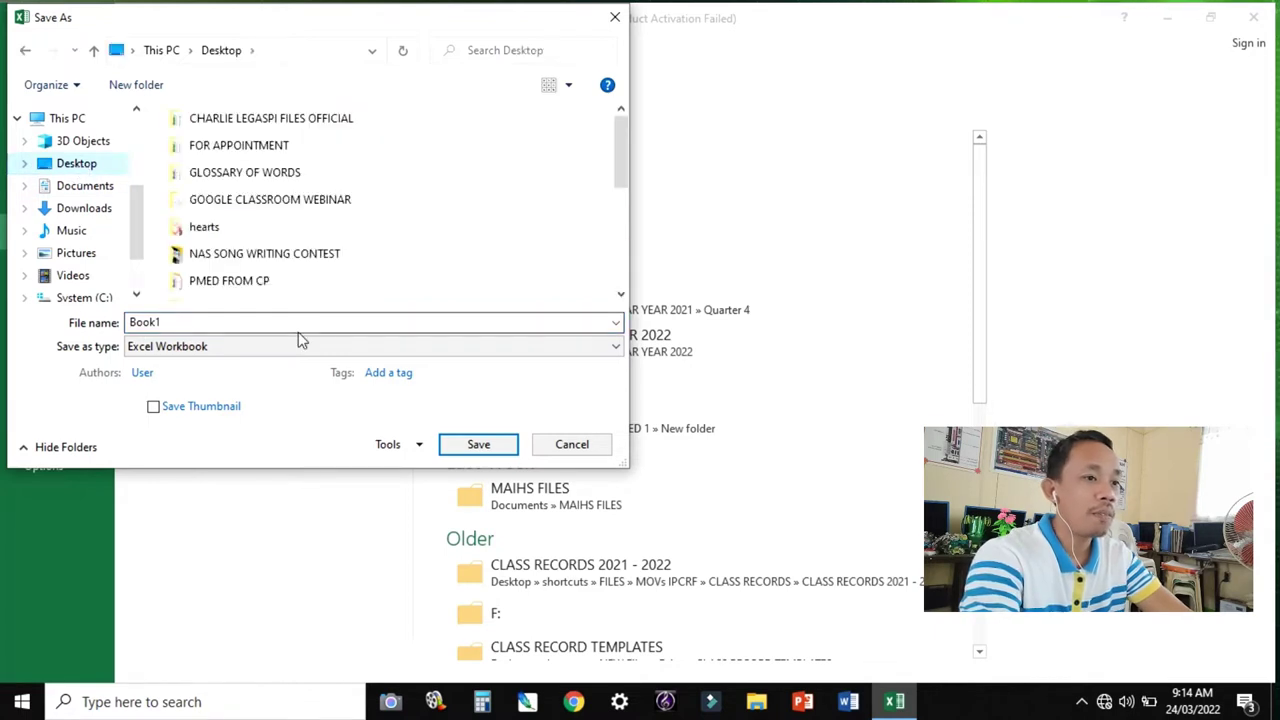
pyautogui.click(214, 322)
pyautogui.write('10-XENON')
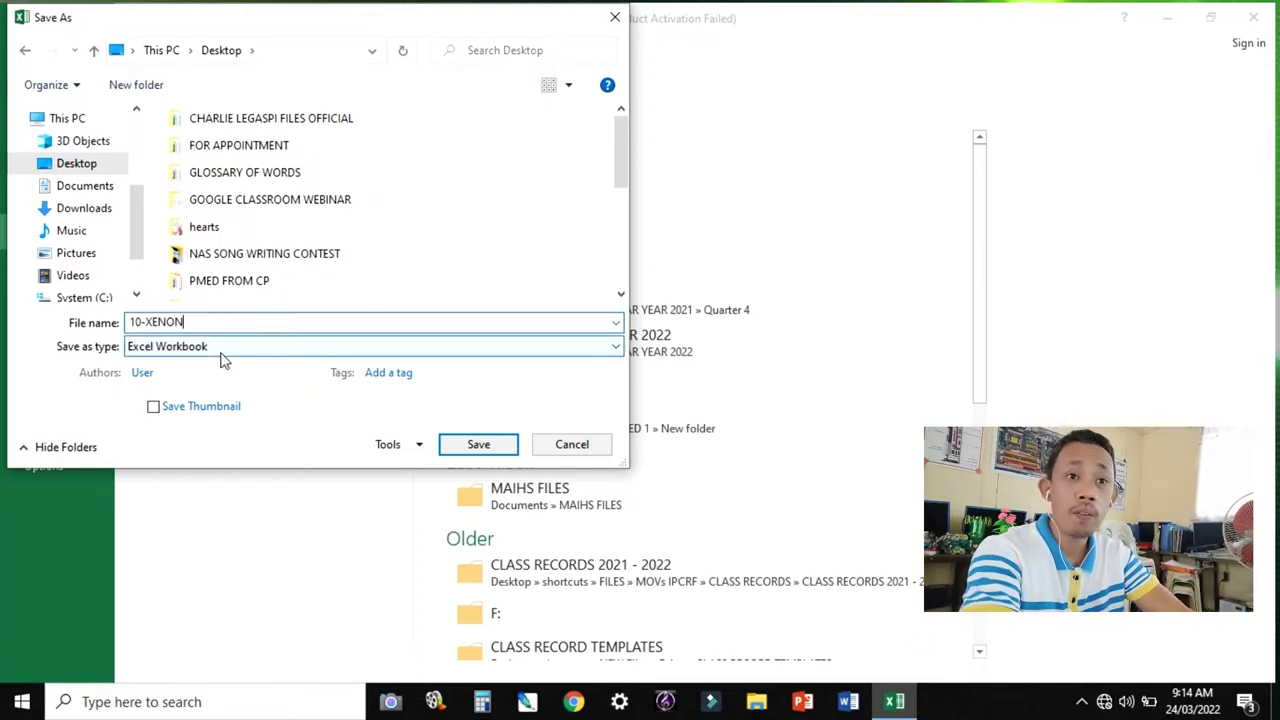
pyautogui.click(165, 352)
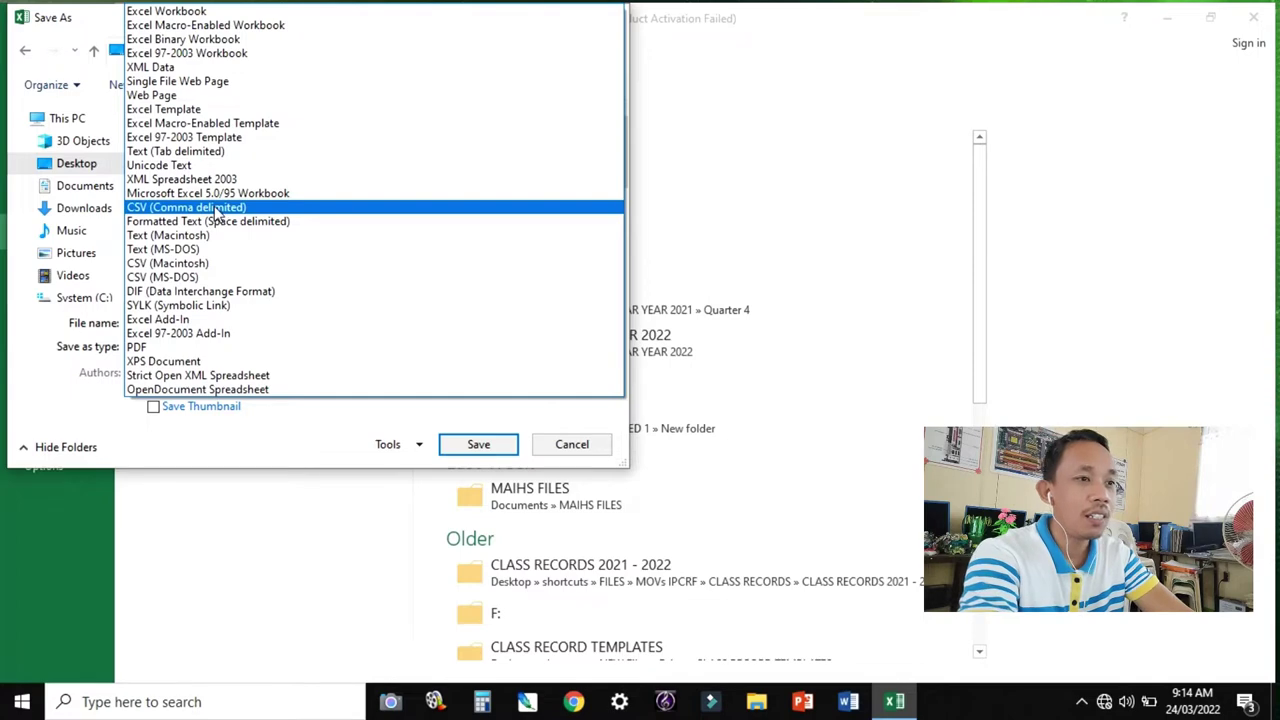
pyautogui.click(268, 208)
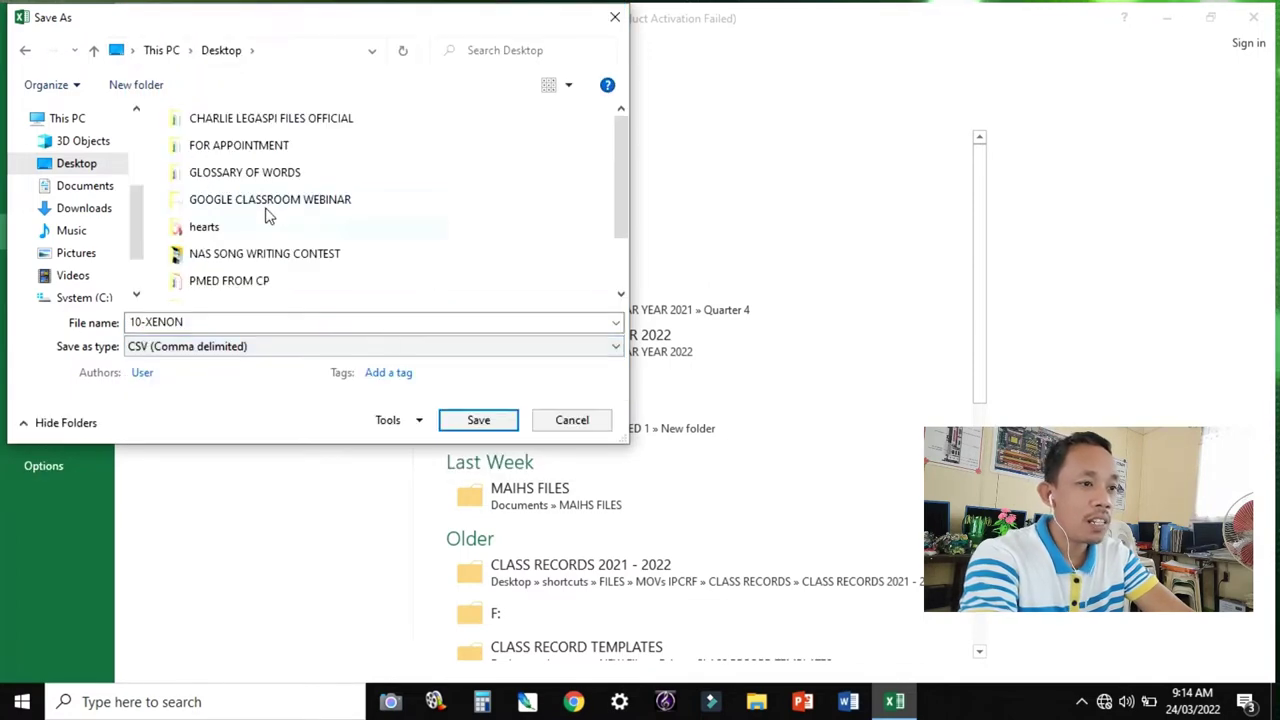
pyautogui.click(468, 420)
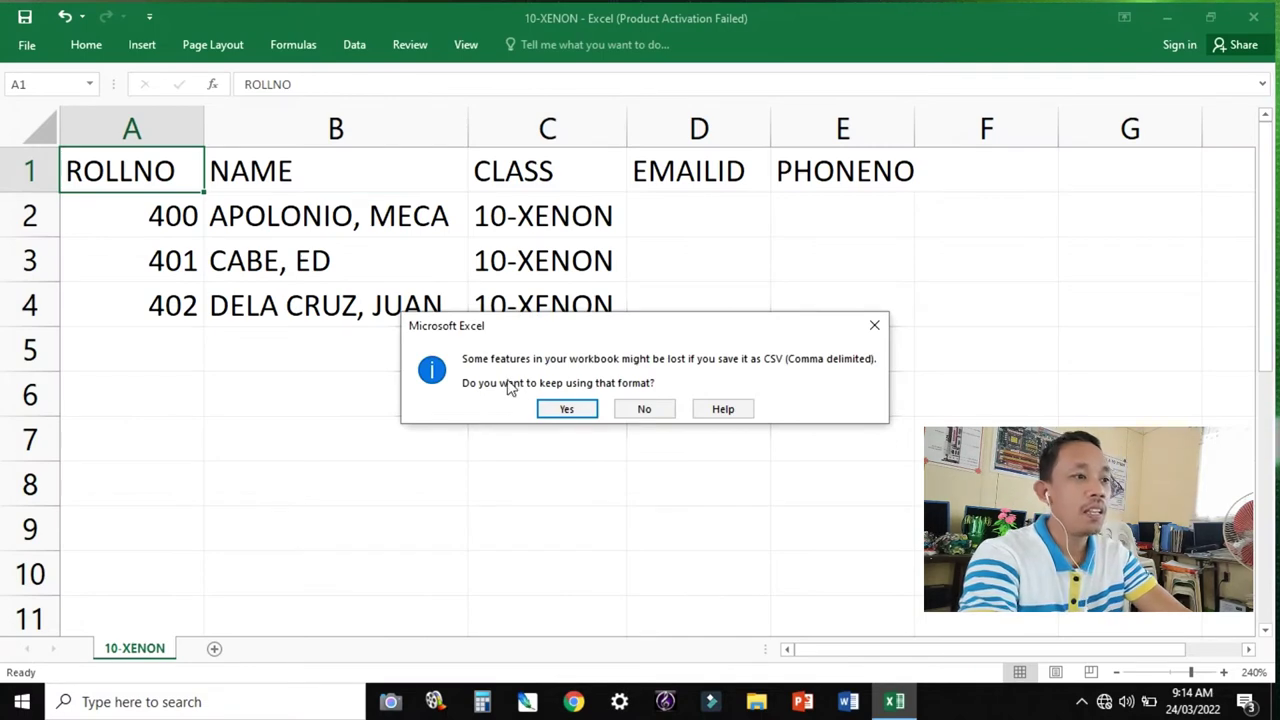
pyautogui.click(565, 410)
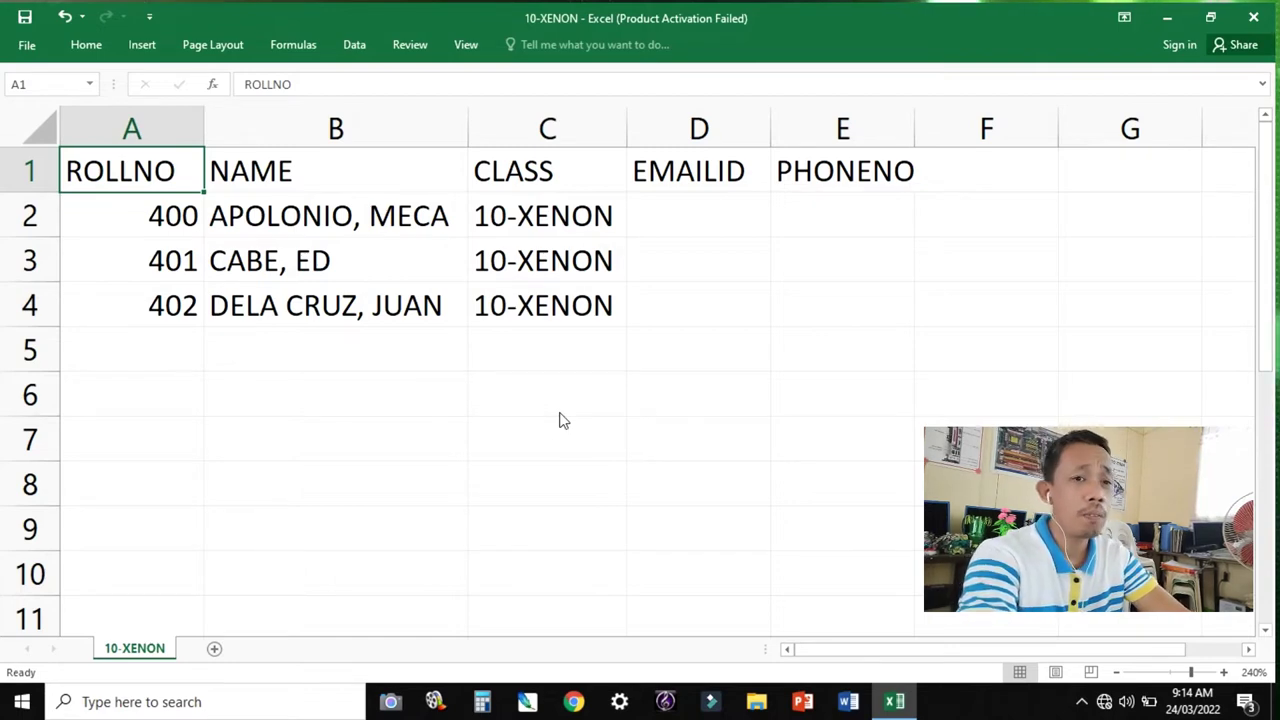
# Close Excel, cancelling the extra Save As dialog and choosing Don't Save.
pyautogui.click(1256, 18)
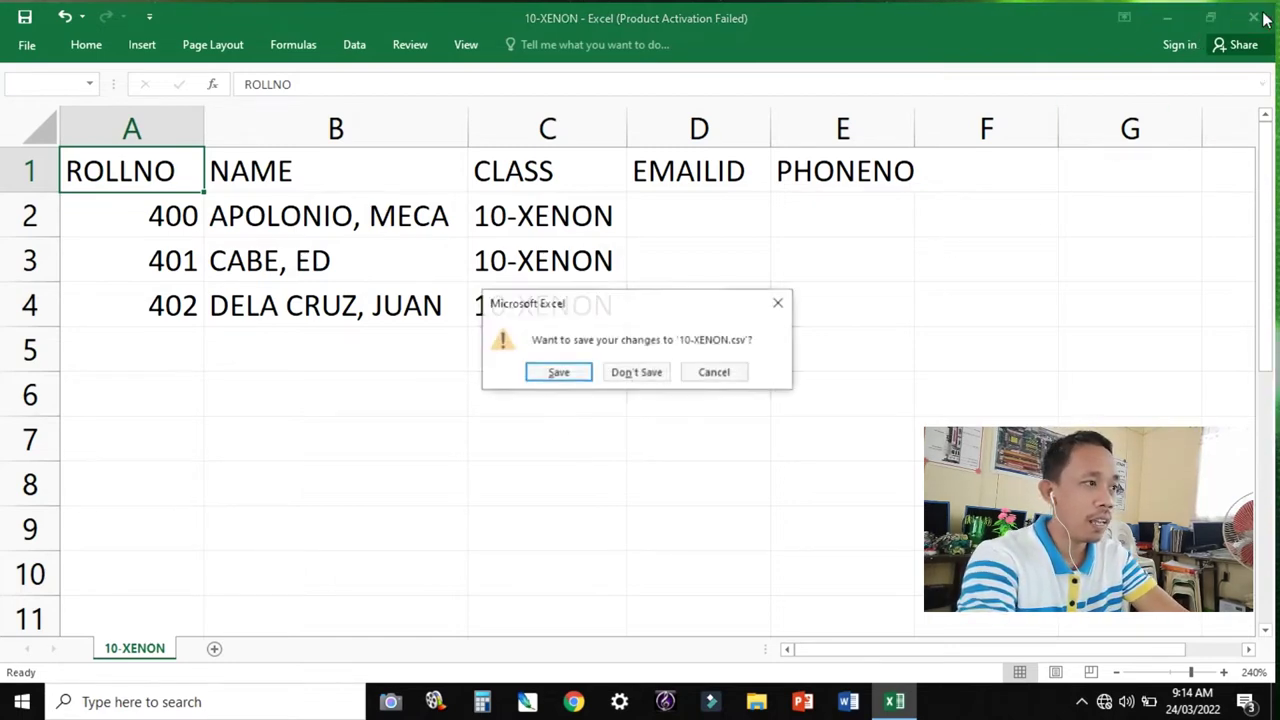
pyautogui.click(558, 373)
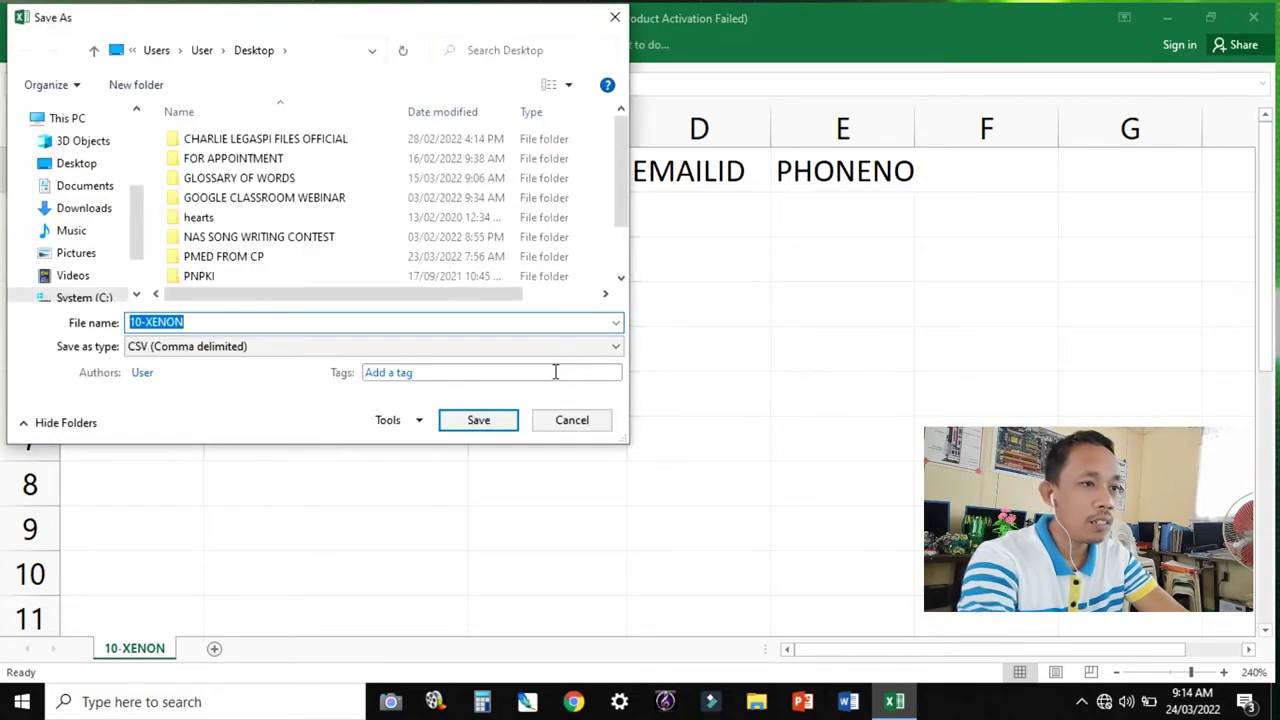
pyautogui.click(572, 420)
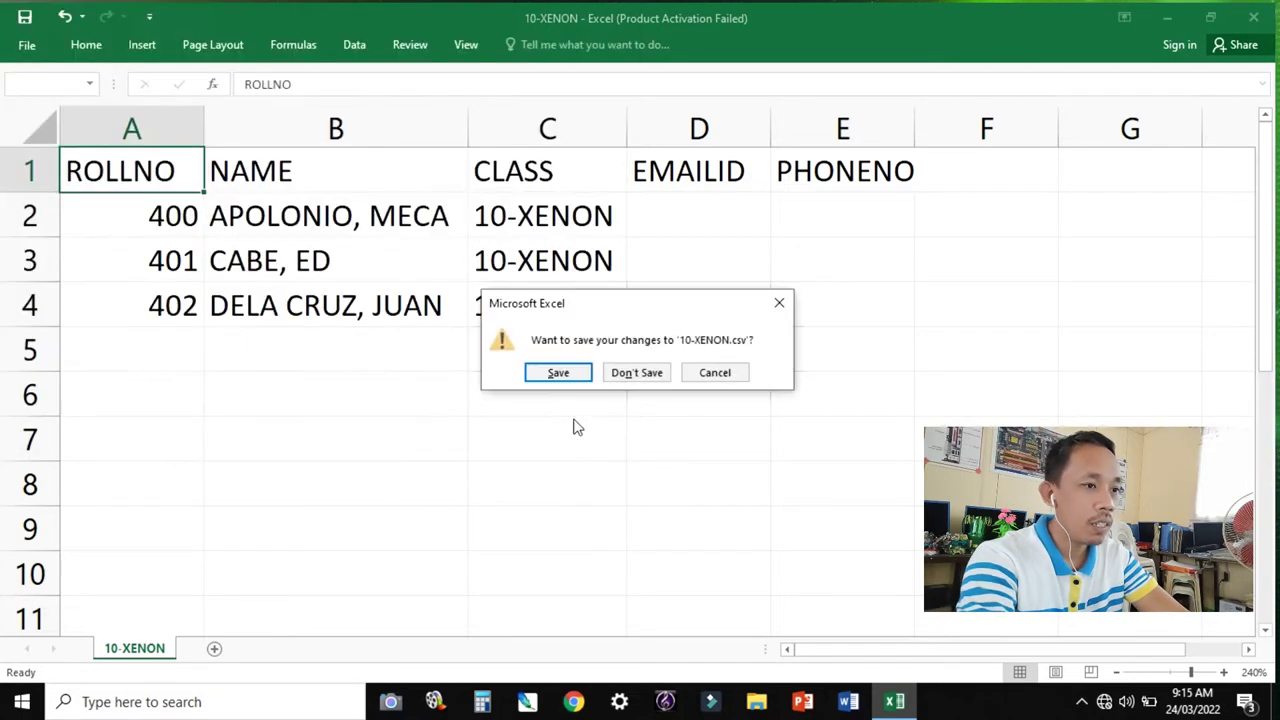
pyautogui.click(637, 375)
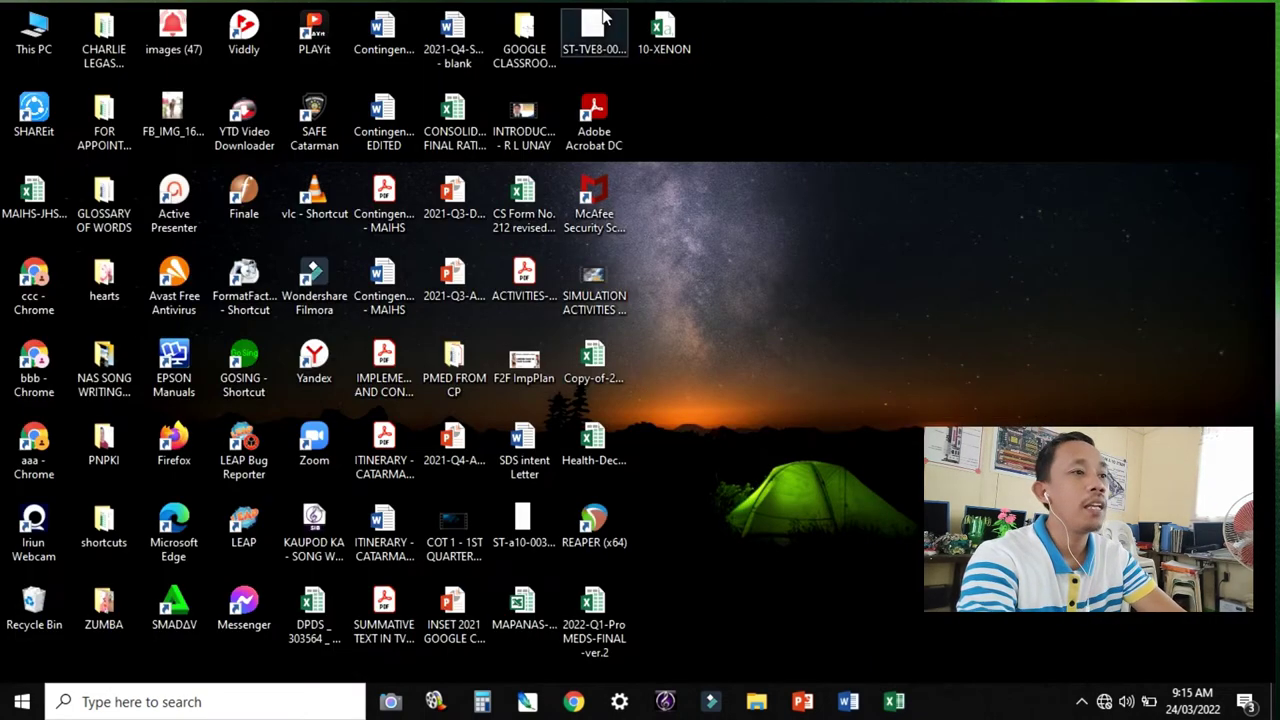
# Send 10-XENON via Send to > Bluetooth device to the teacher's phone.
pyautogui.rightClick(657, 40)
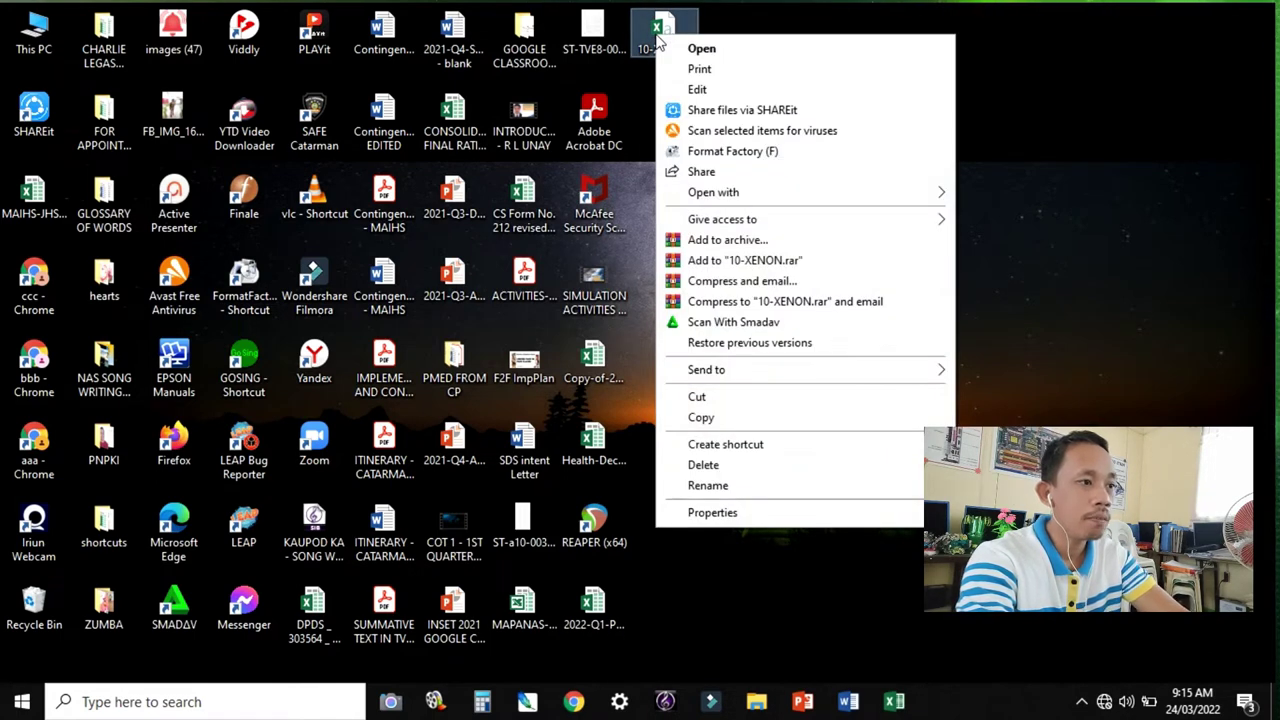
pyautogui.moveTo(777, 371)
pyautogui.click(992, 377)
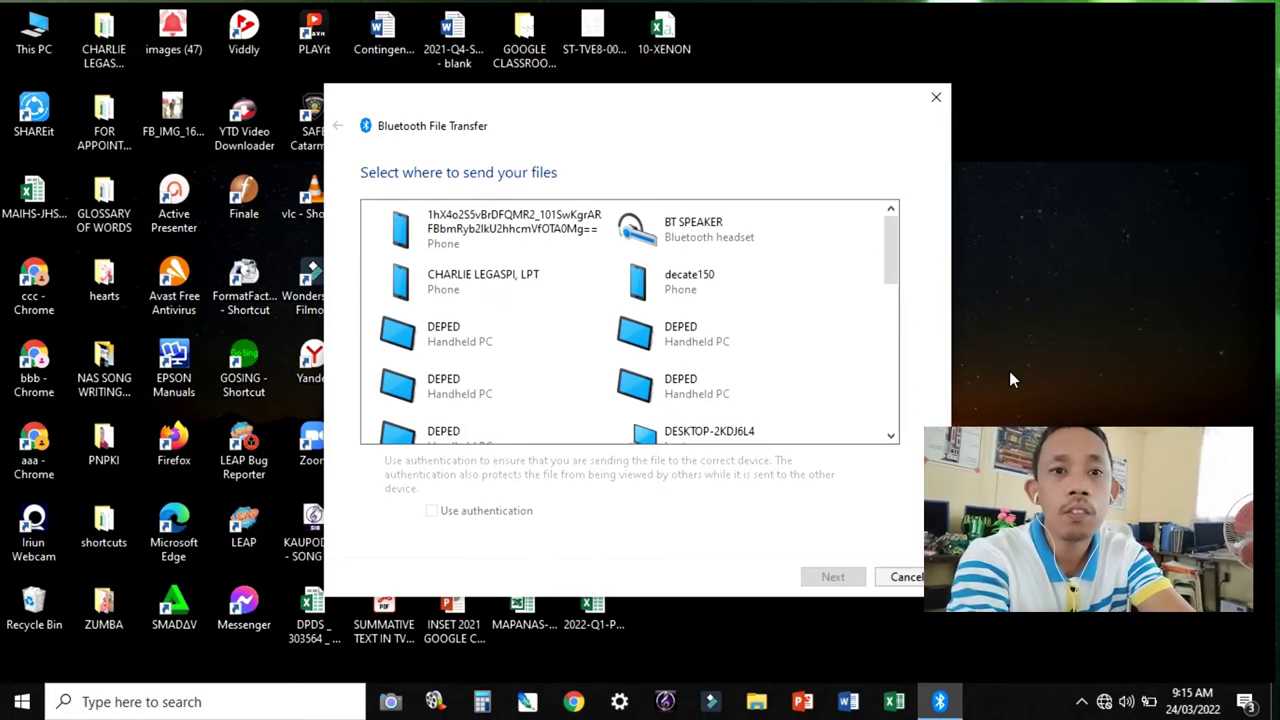
pyautogui.click(506, 286)
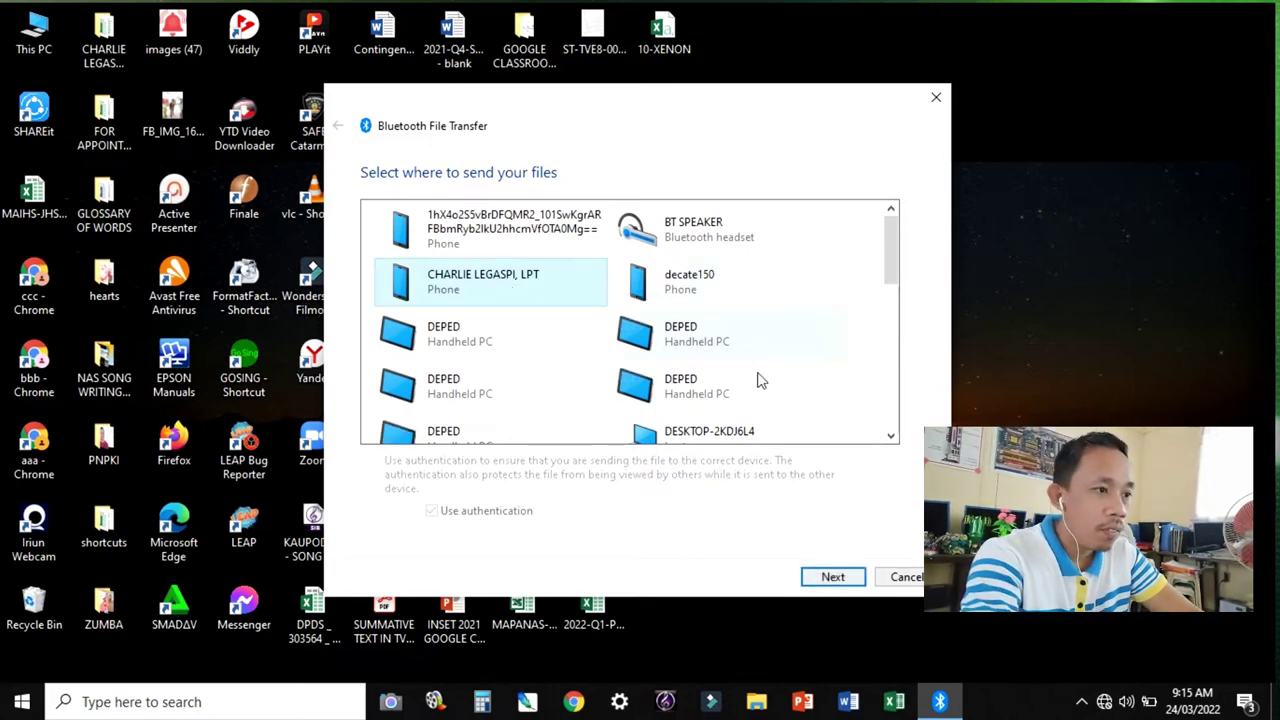
pyautogui.click(830, 578)
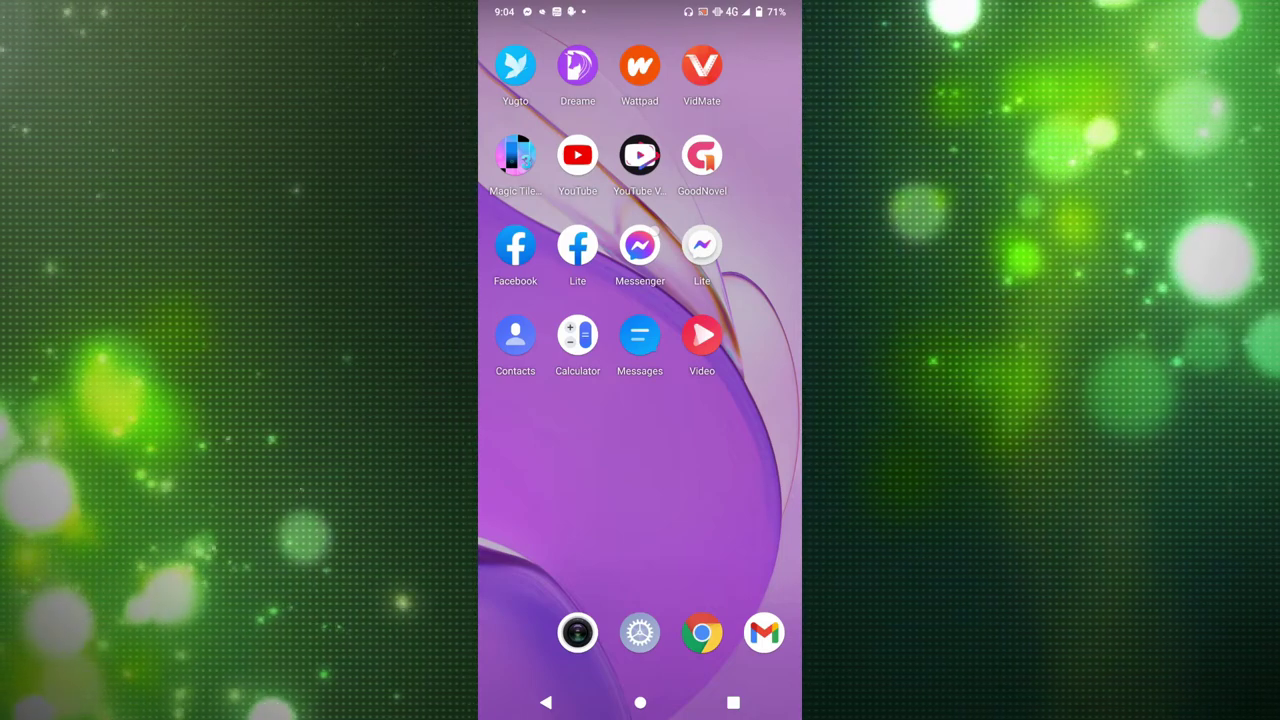
# Launch EvalBee from the app drawer, go to Students, and choose Import.
pyautogui.moveTo(685, 667); pyautogui.dragTo(710, 300)
pyautogui.click(640, 586)
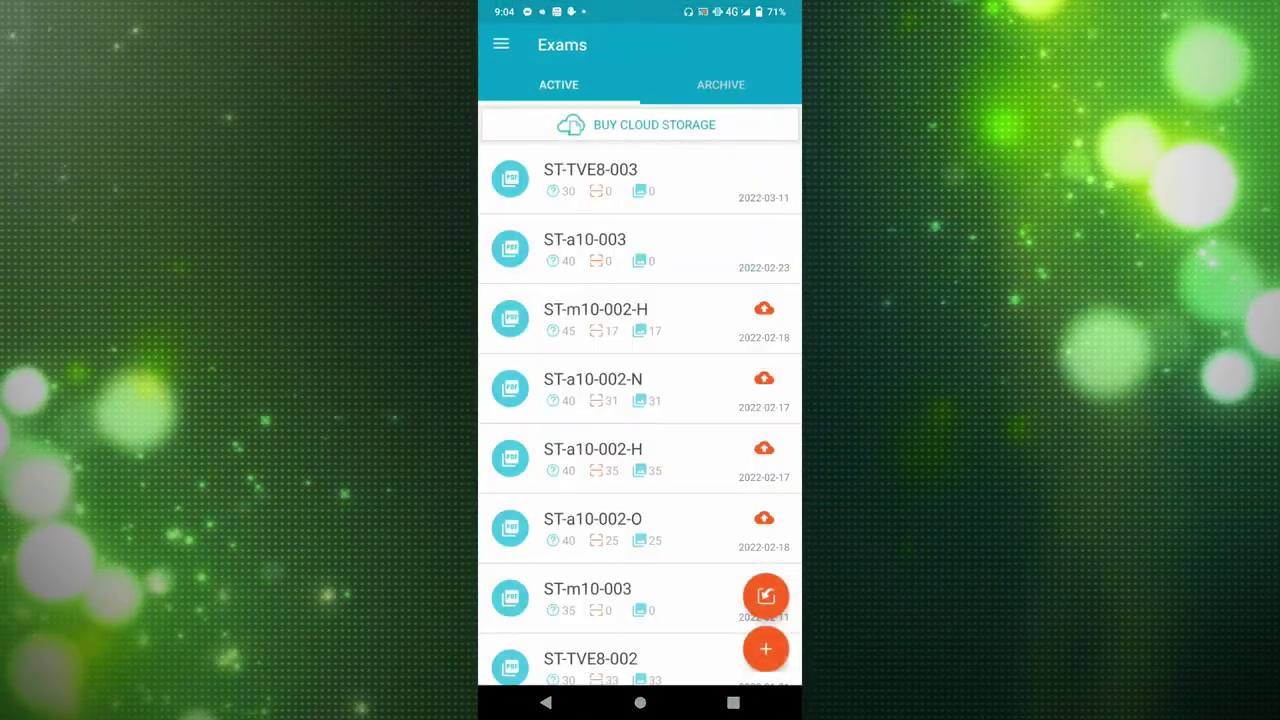
pyautogui.click(501, 44)
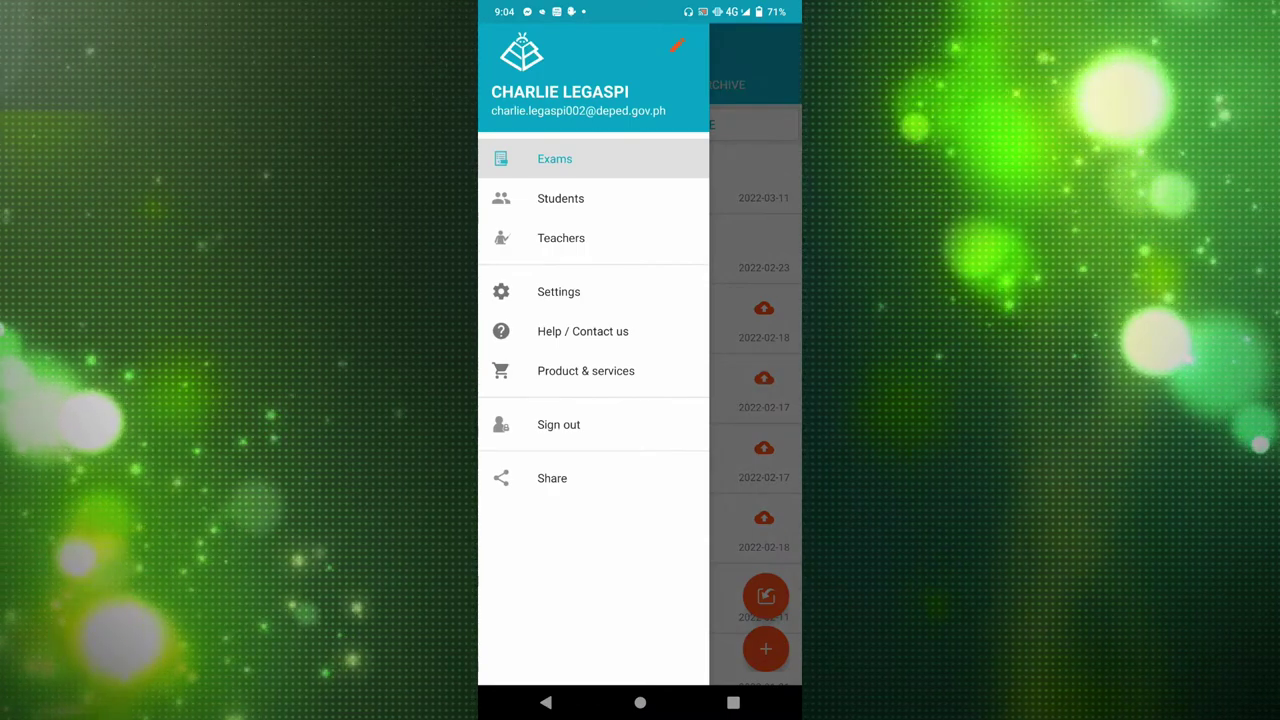
pyautogui.click(560, 198)
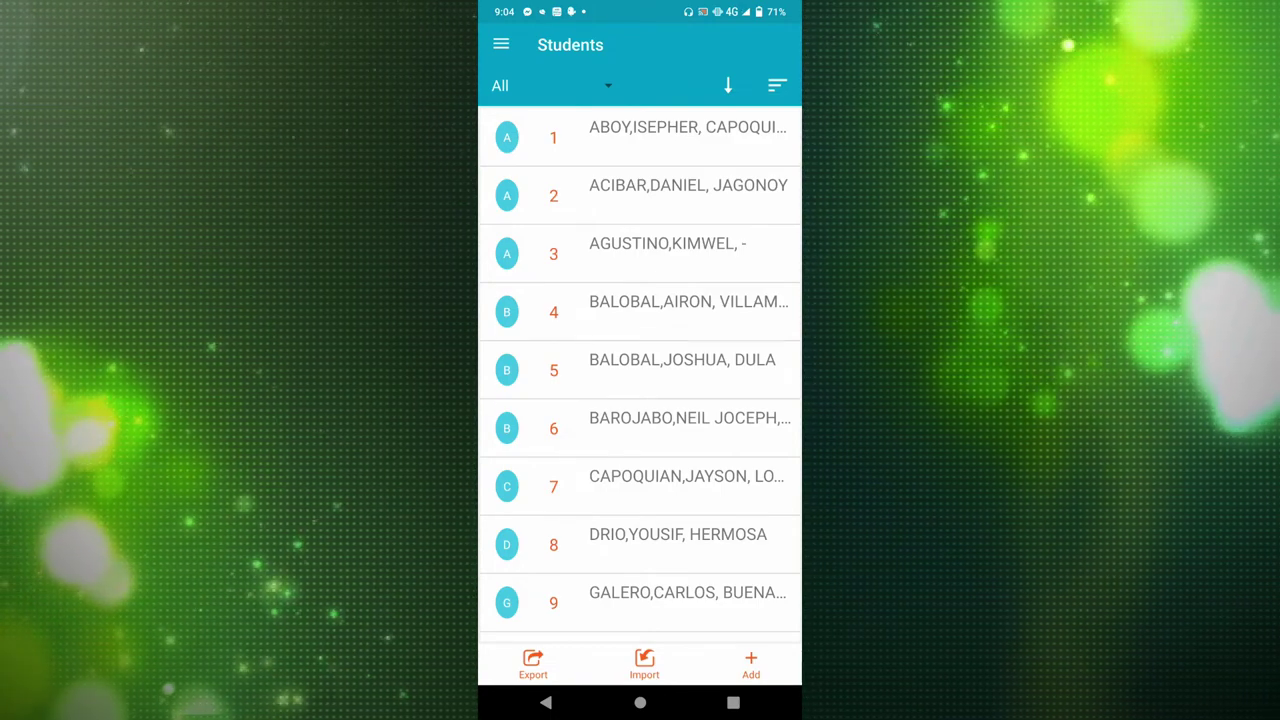
pyautogui.click(644, 664)
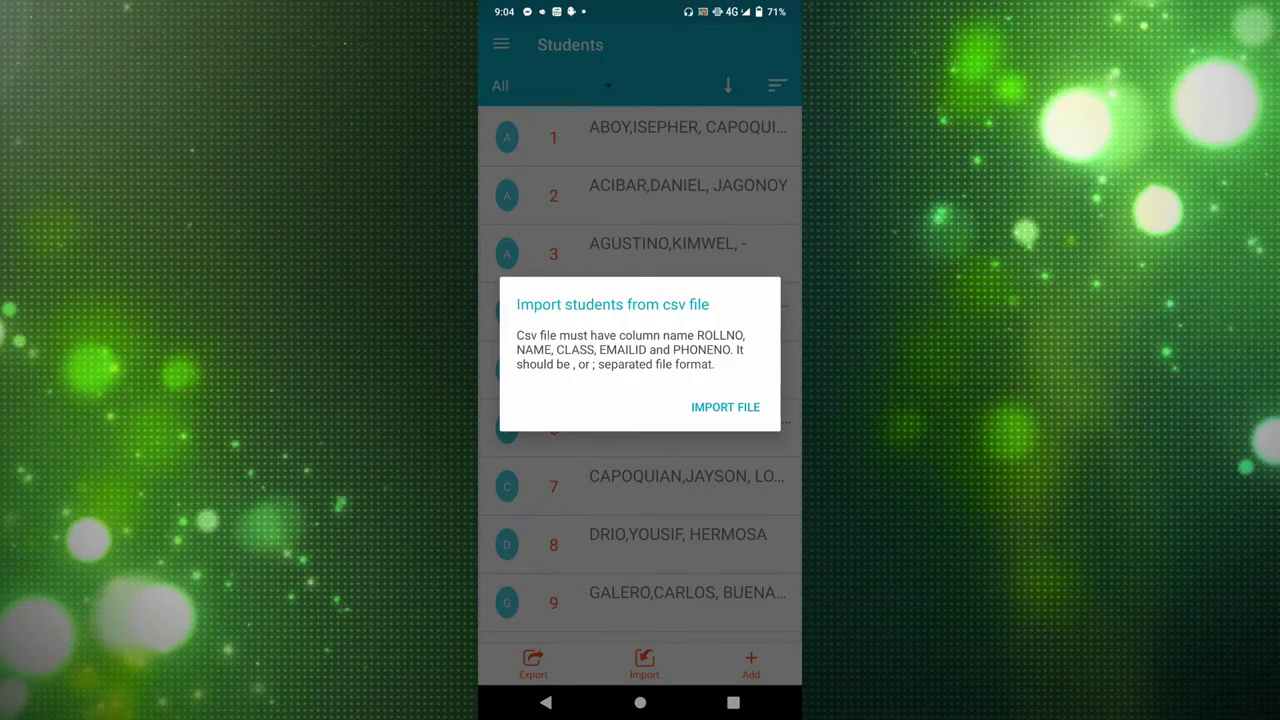
# Start a file import and browse Documents to the 蓝牙 folder containing the received 10-XENON.csv files.
pyautogui.click(725, 407)
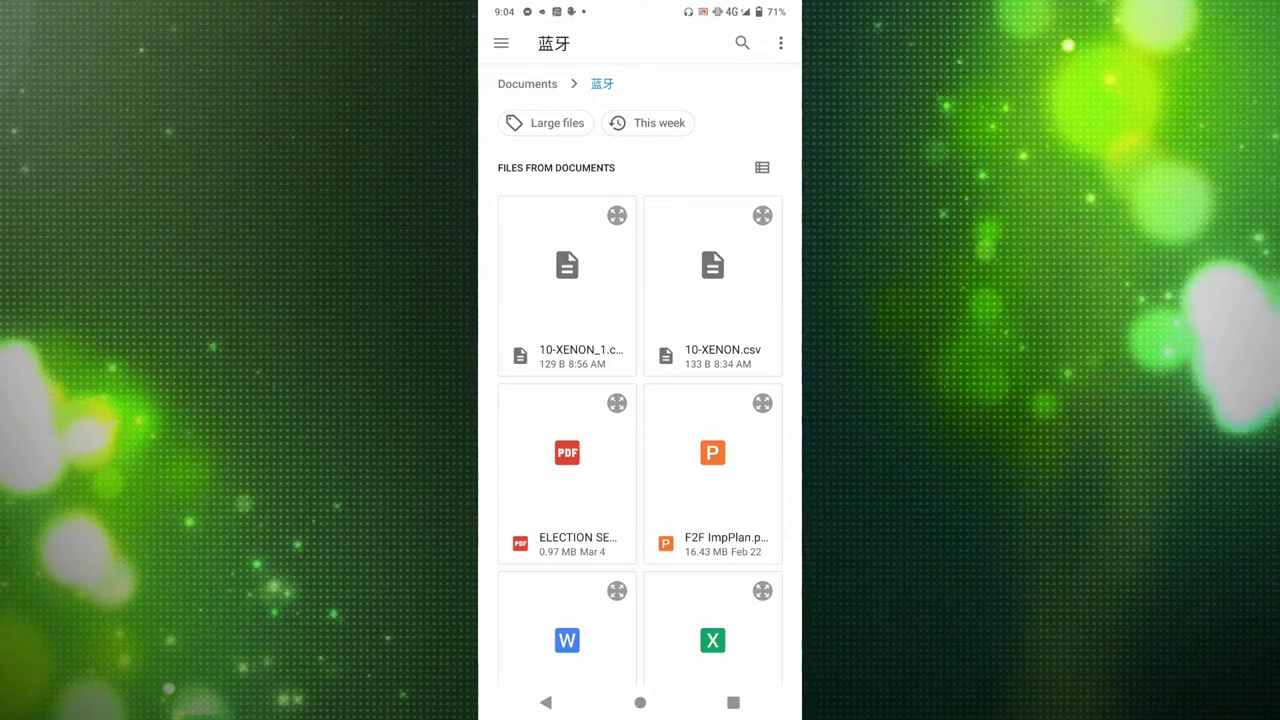
pyautogui.click(501, 43)
pyautogui.click(560, 277)
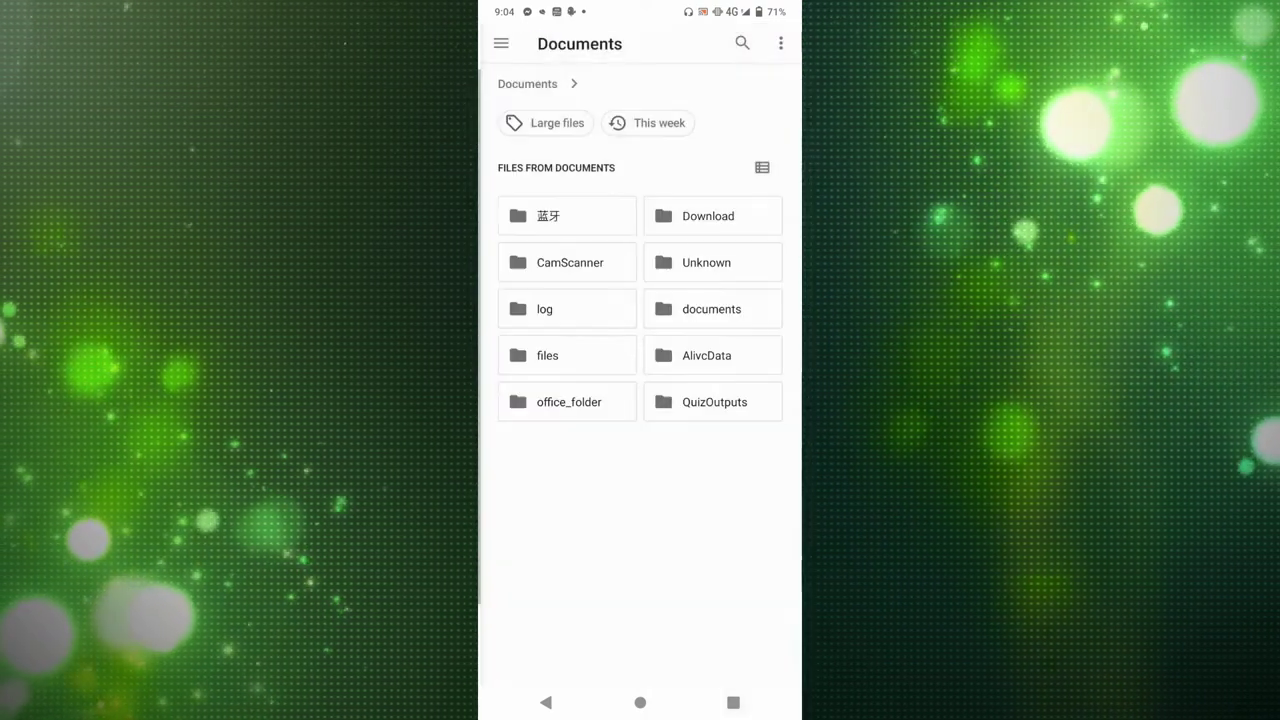
pyautogui.click(567, 216)
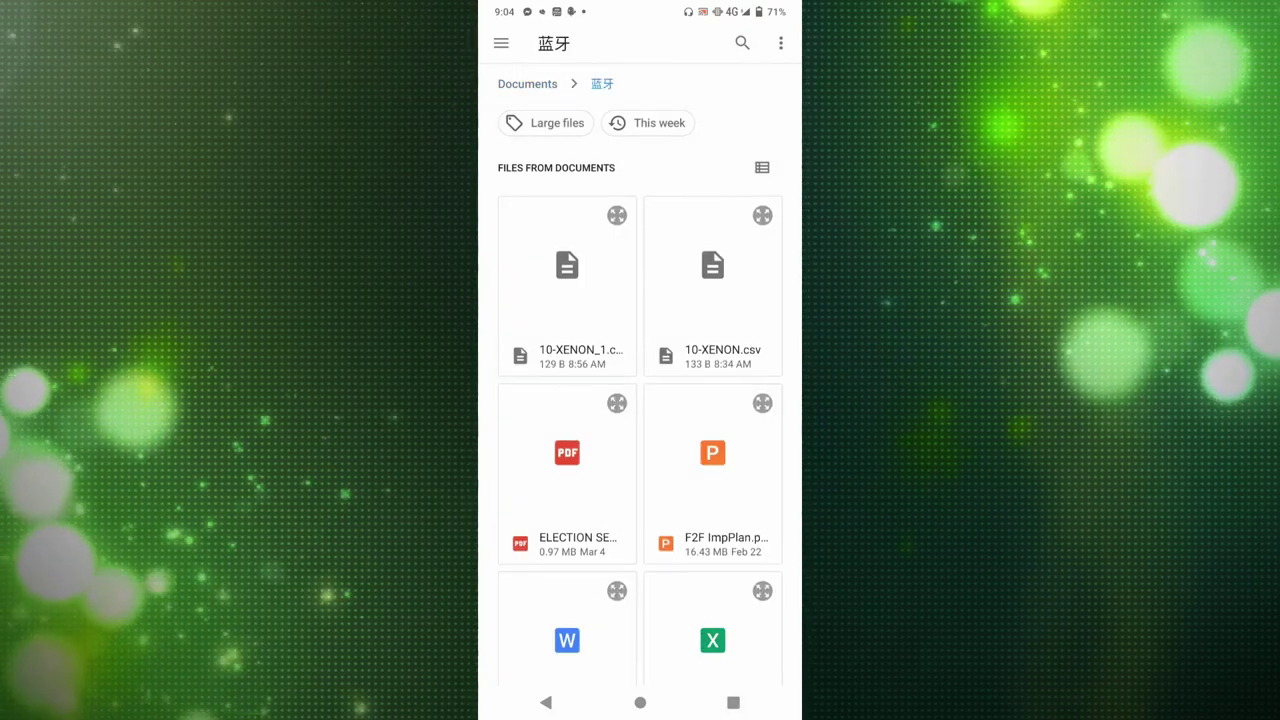